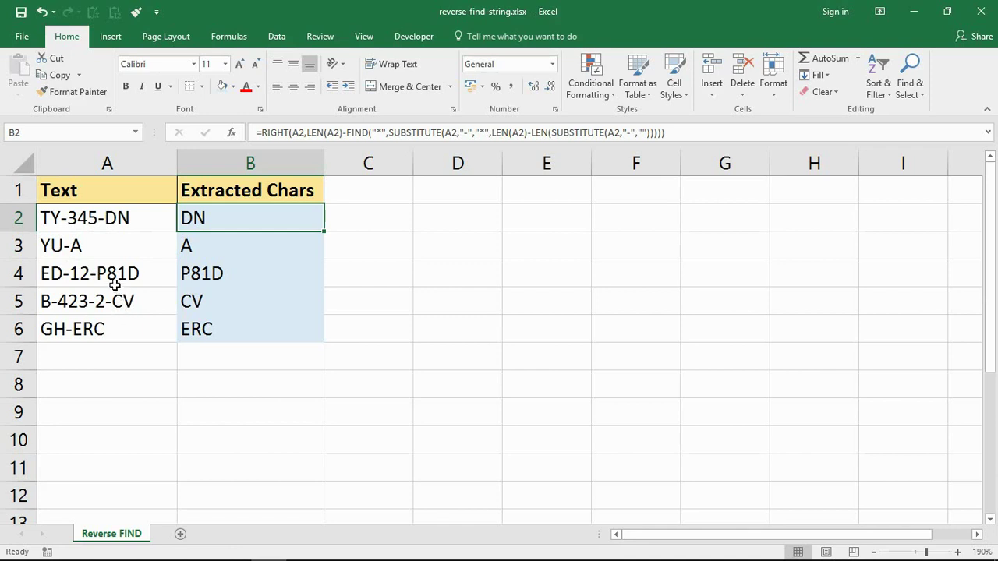
- Review the text codes in A2 to A5 and open the existing extraction formula in B2
left_click(76, 222)
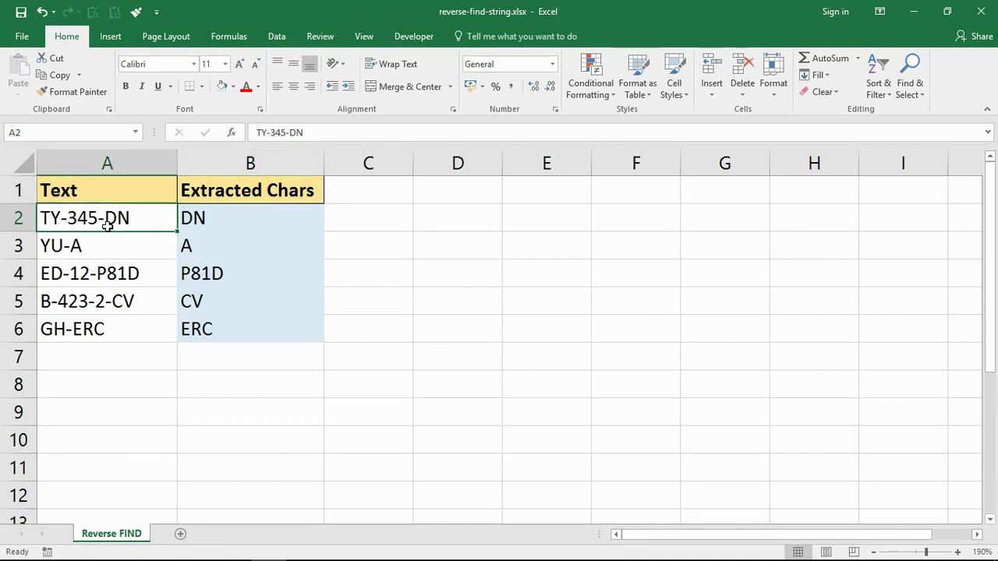
left_click(74, 249)
left_click(73, 272)
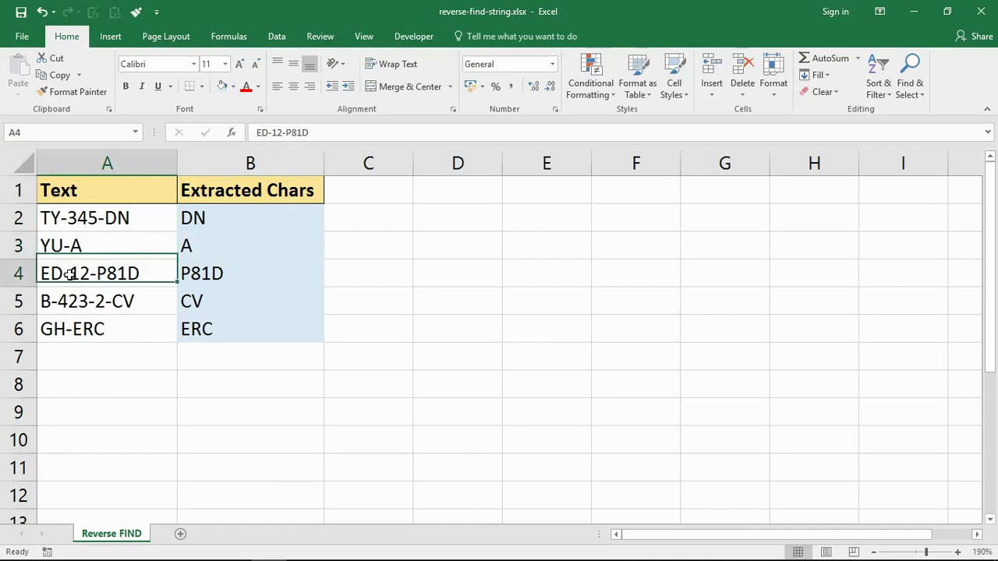
left_click(62, 304)
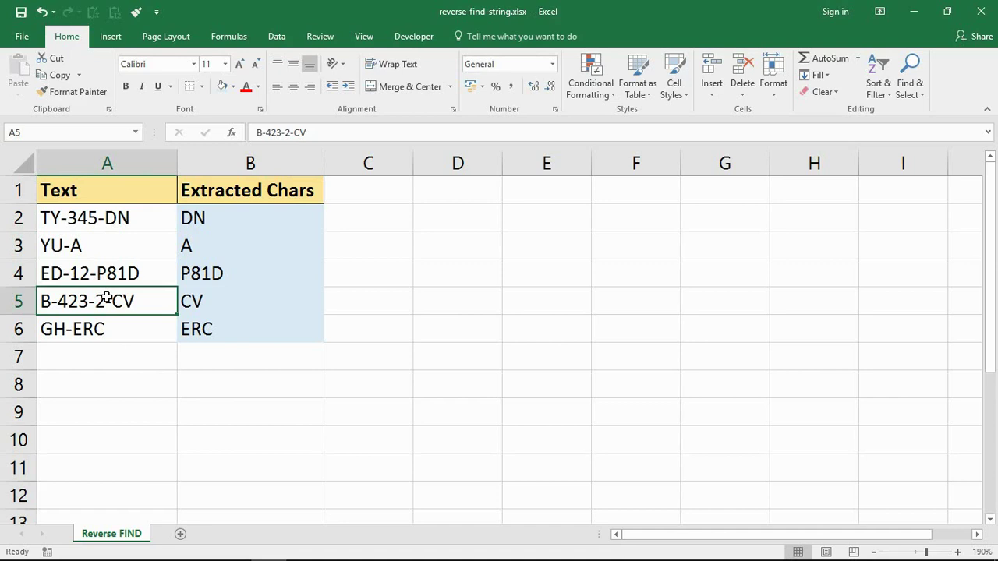
double_click(228, 222)
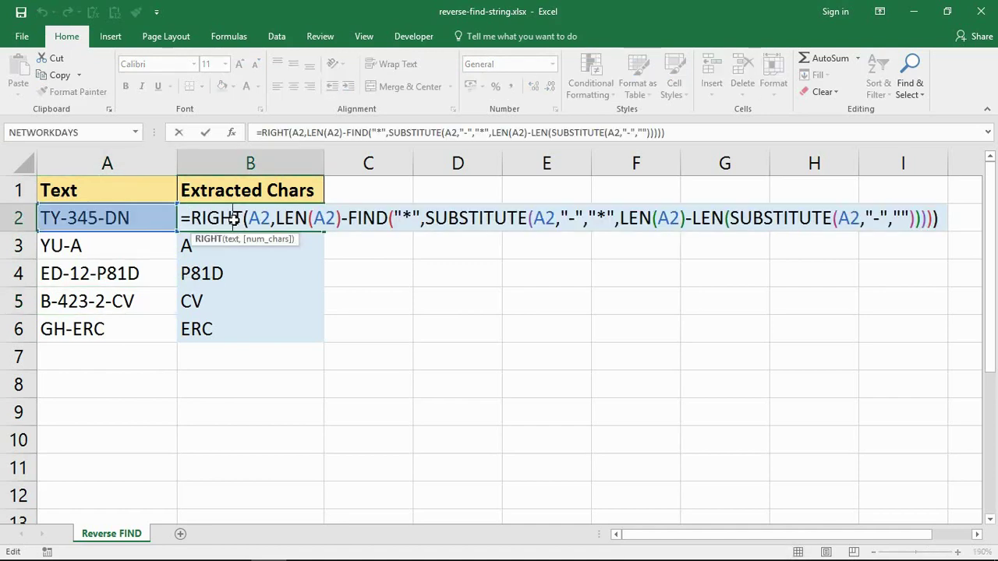
key("Home")
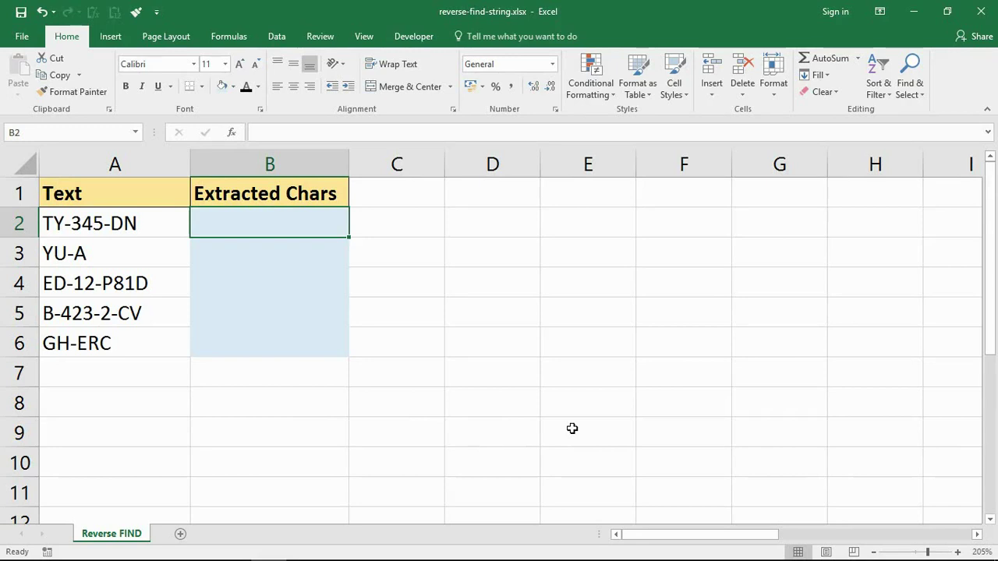
- Write the formula =SUBSTITUTE(A2,"-","") in B2 to strip the dashes from the text in A2
type("=")
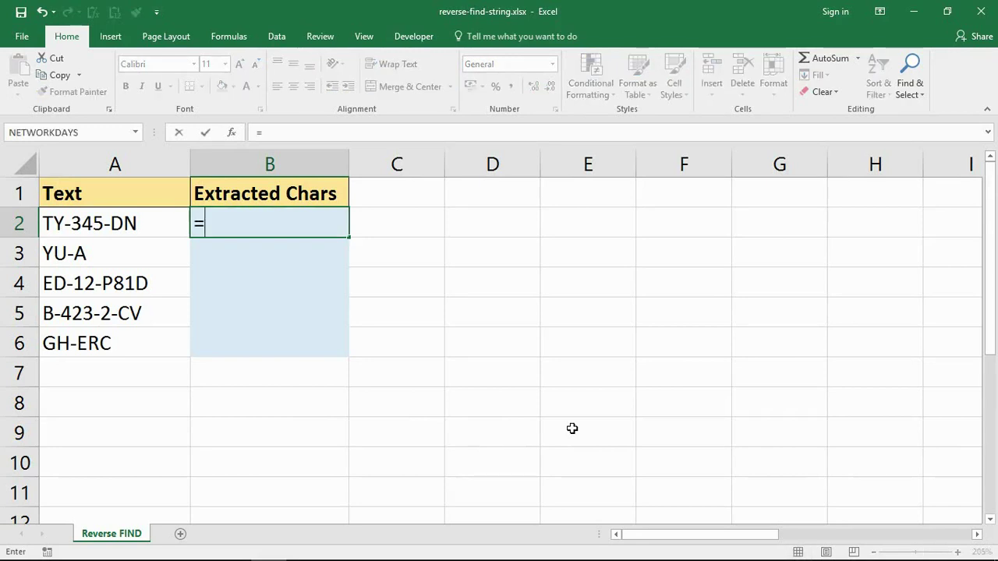
type("su")
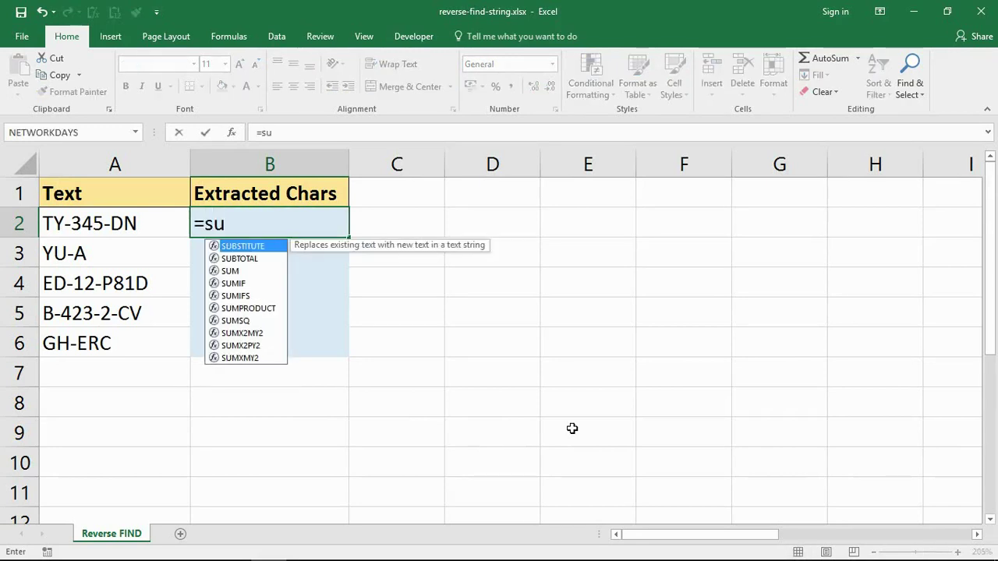
type("b")
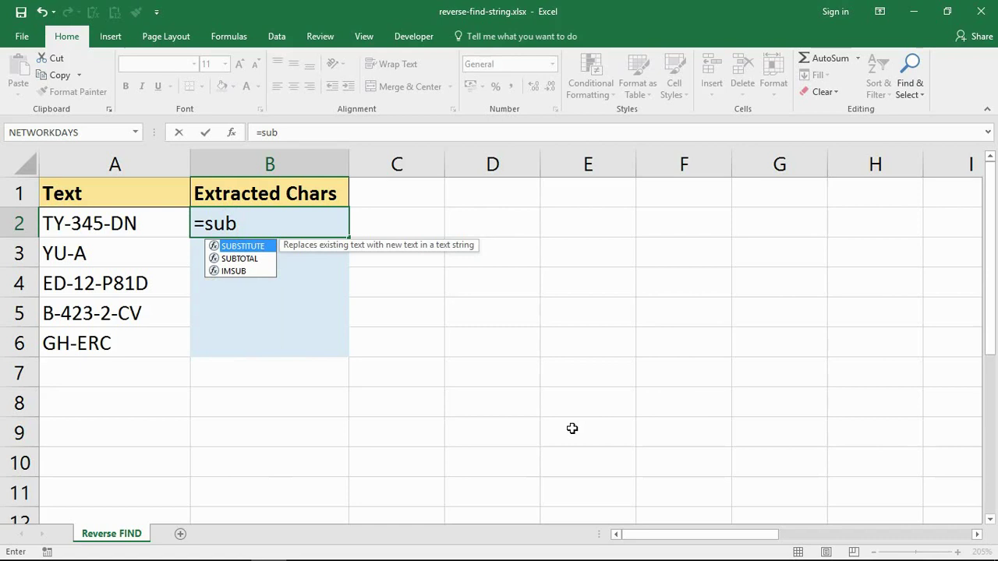
key("Tab")
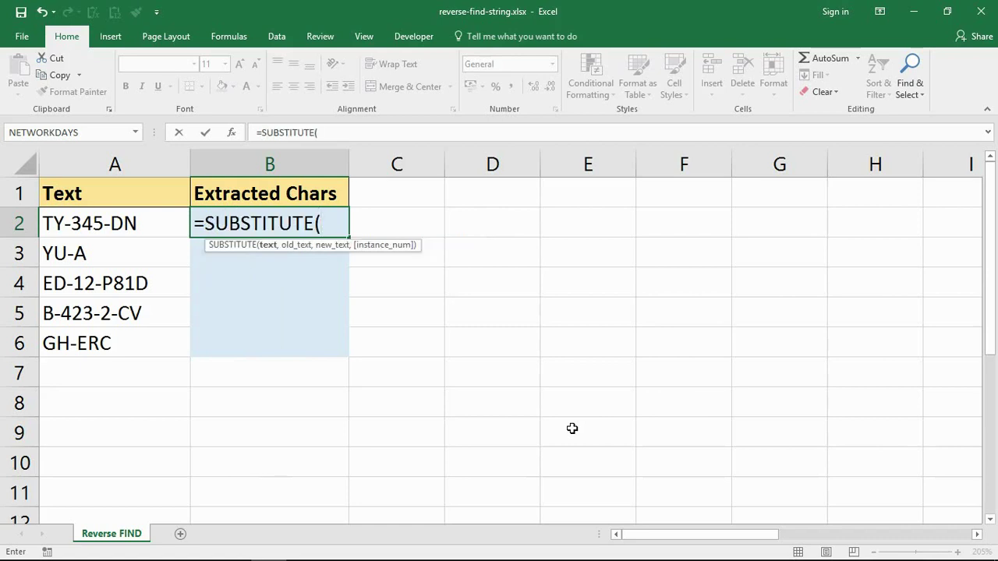
left_click(153, 228)
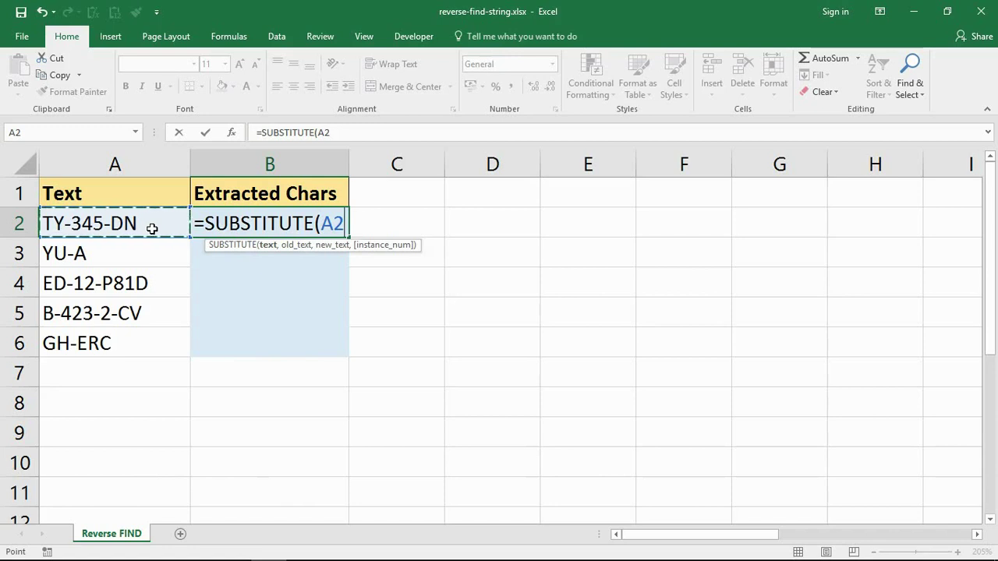
type(",")
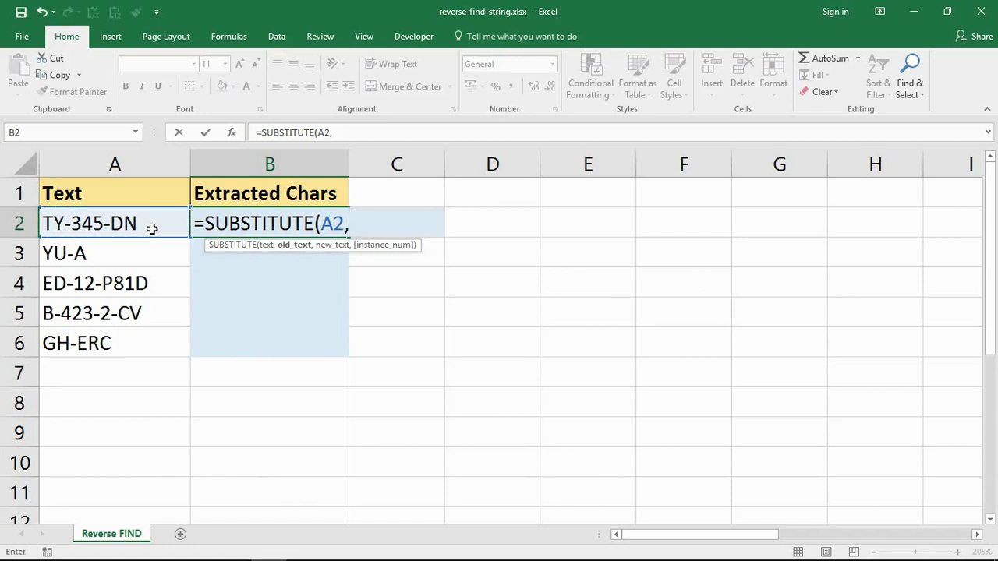
type("\"-\",\"\"")
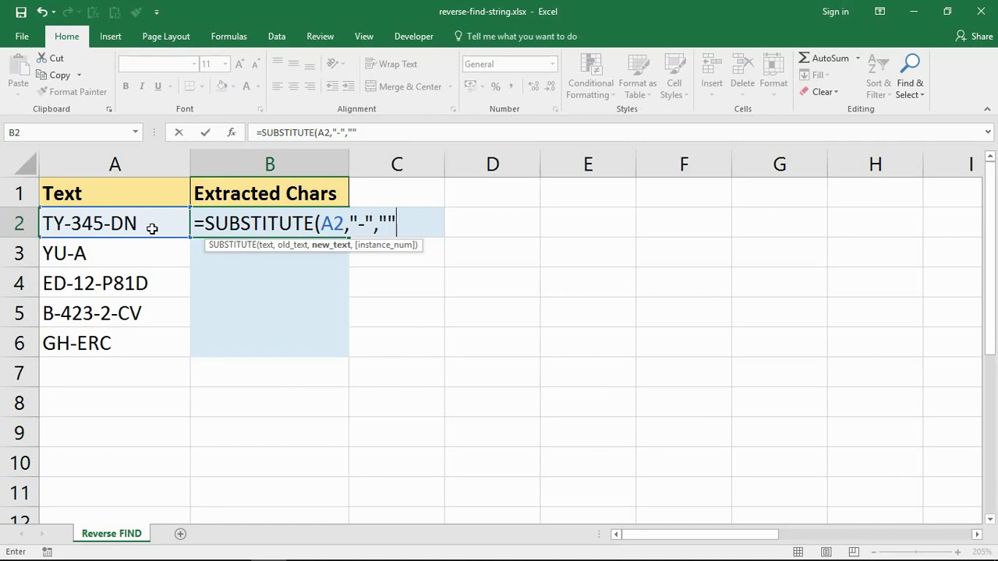
type(")")
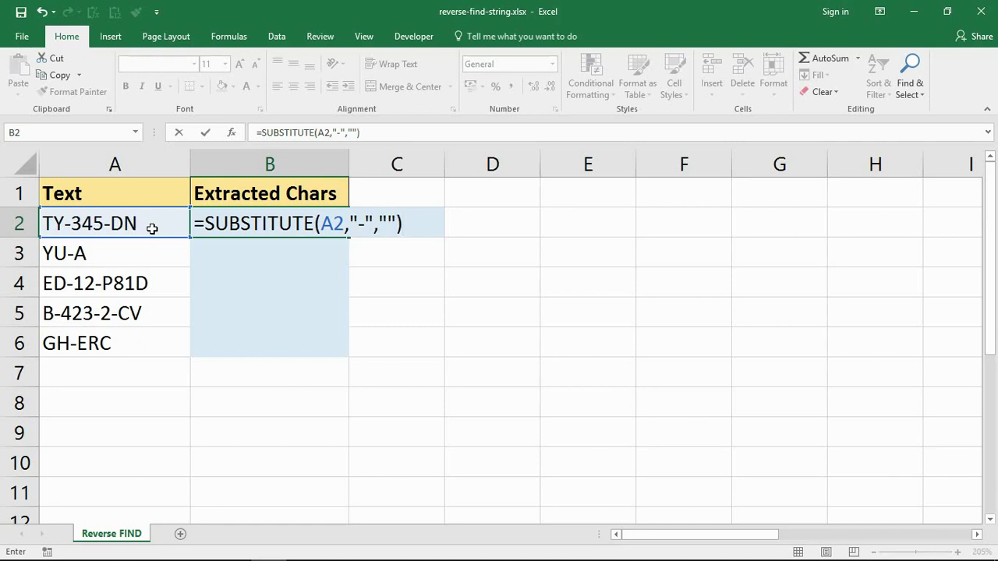
- Insert LEN(A2) ahead of the SUBSTITUTE function in the B2 formula
left_click(217, 236)
type("len")
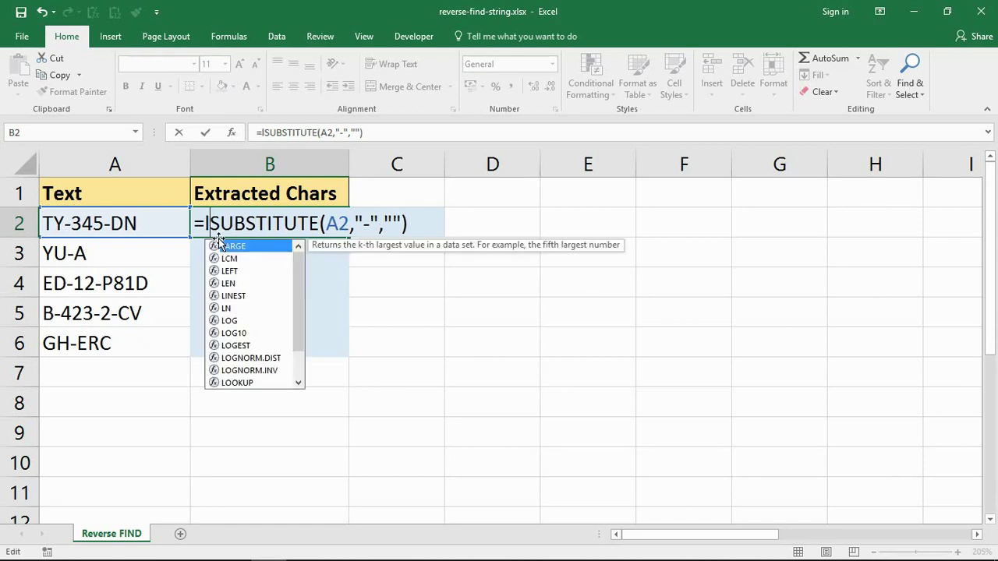
type("(")
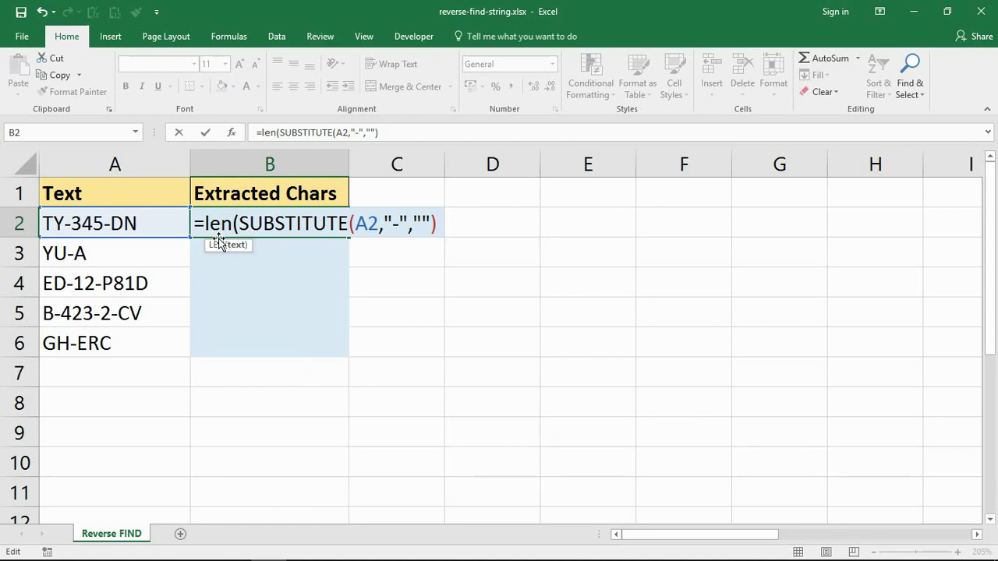
left_click(164, 228)
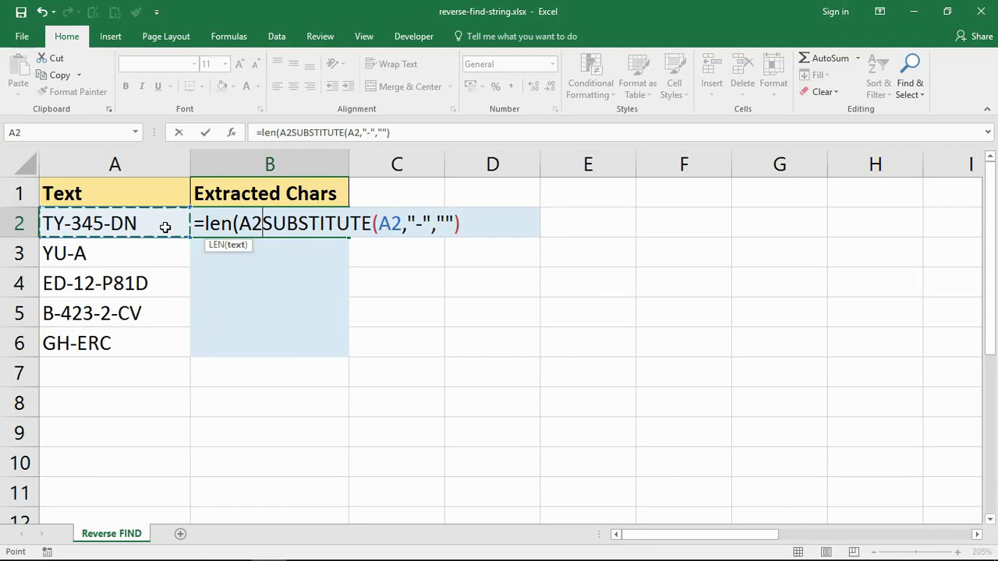
type(")")
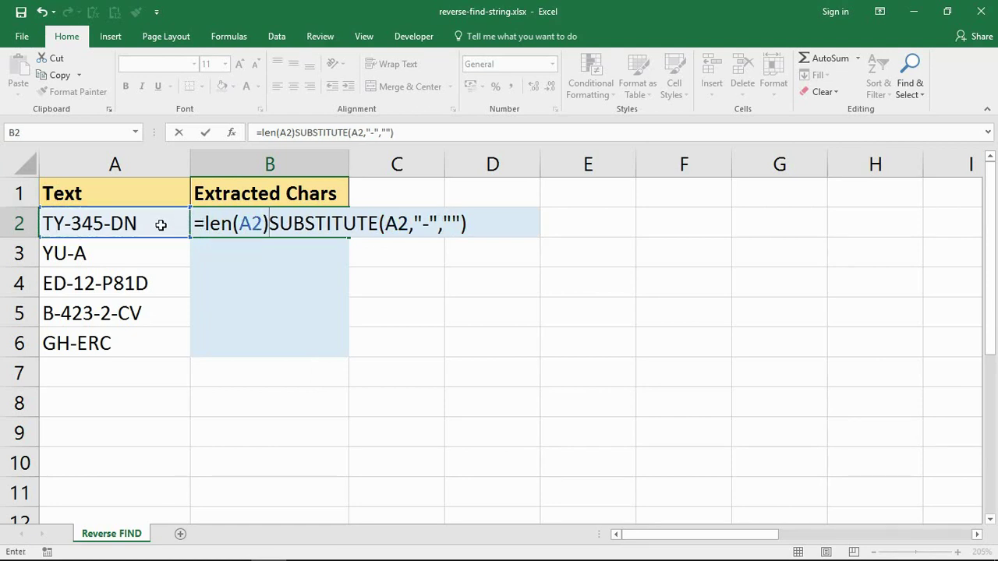
- Subtract the length of the SUBSTITUTE result, completing B2 as =LEN(A2)-LEN(SUBSTITUTE(A2,"-",""))
type("-len")
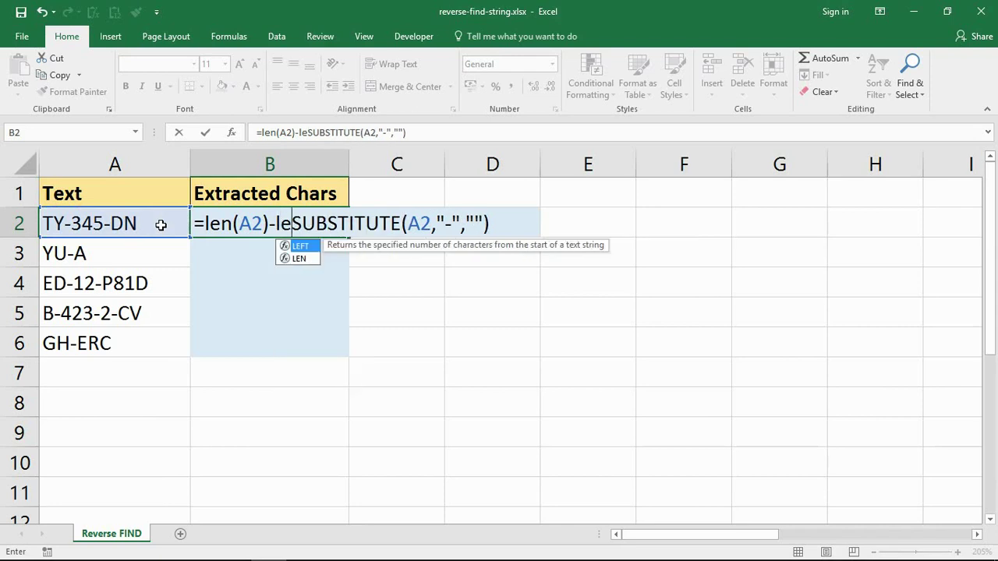
type("(")
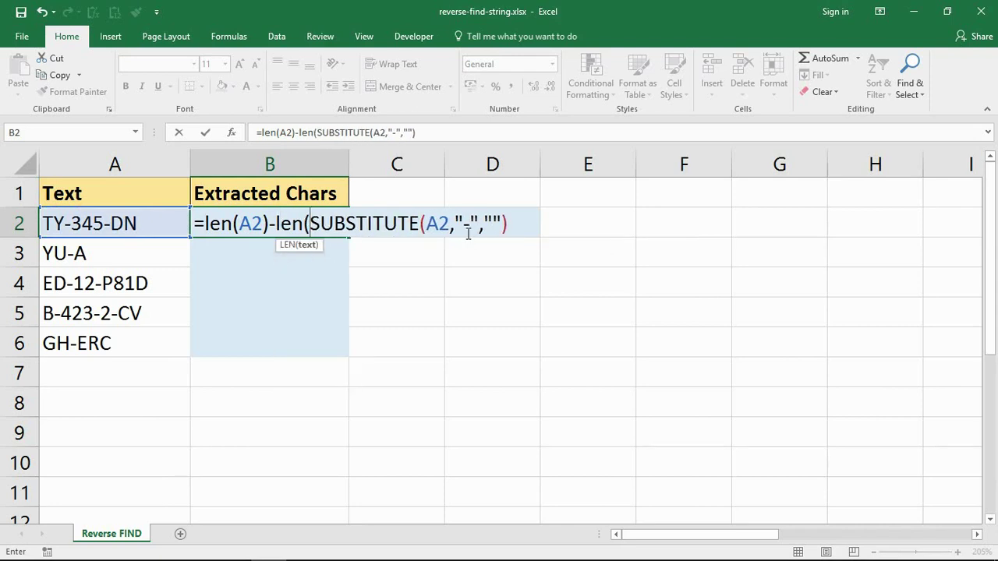
left_click(512, 230)
type(")")
left_click_drag(209, 228, 557, 232)
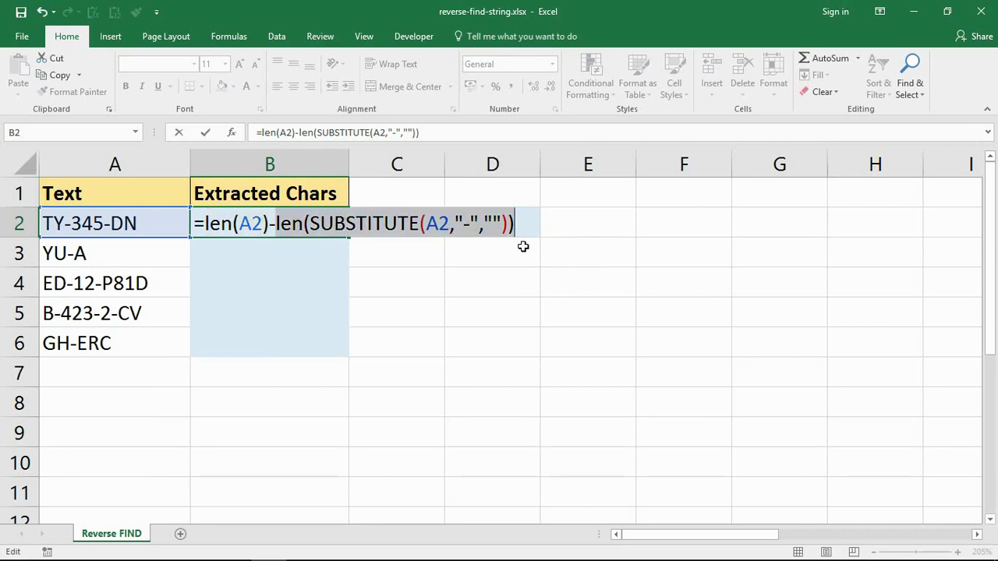
left_click_drag(459, 224, 479, 224)
left_click(523, 222)
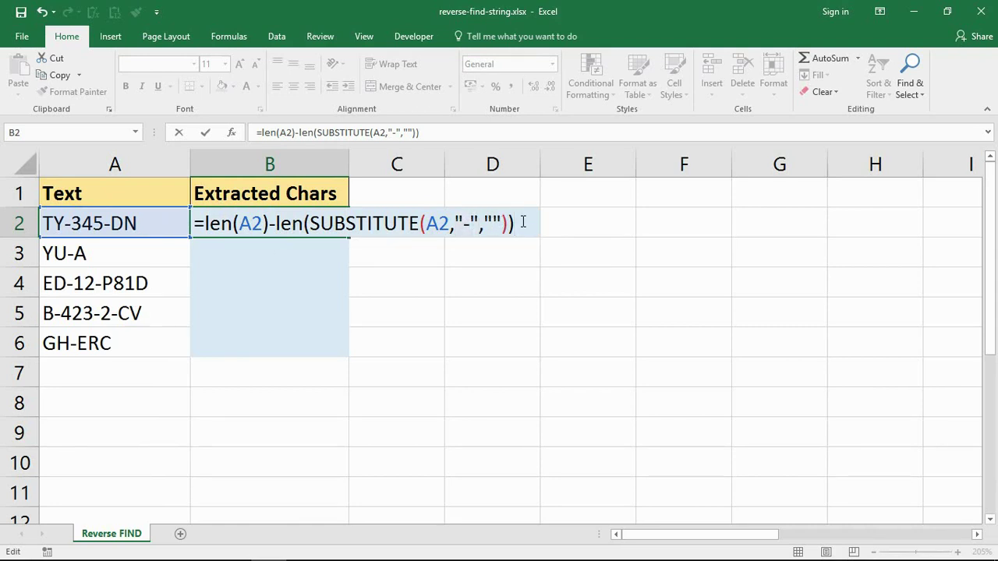
key("Return")
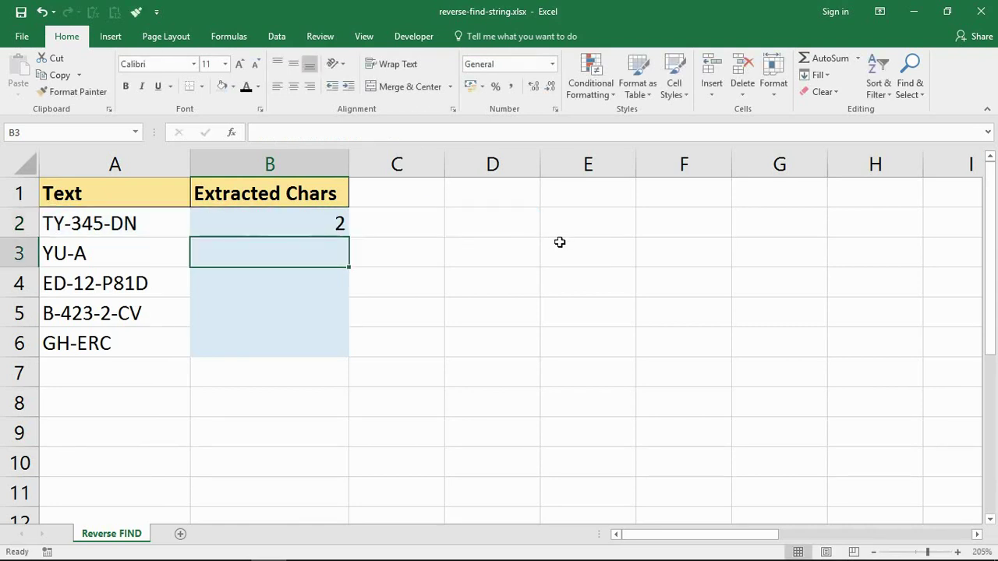
- Fill the dash-counting formula from B2 down to B6 and check the results in B5 and B2
left_click(337, 229)
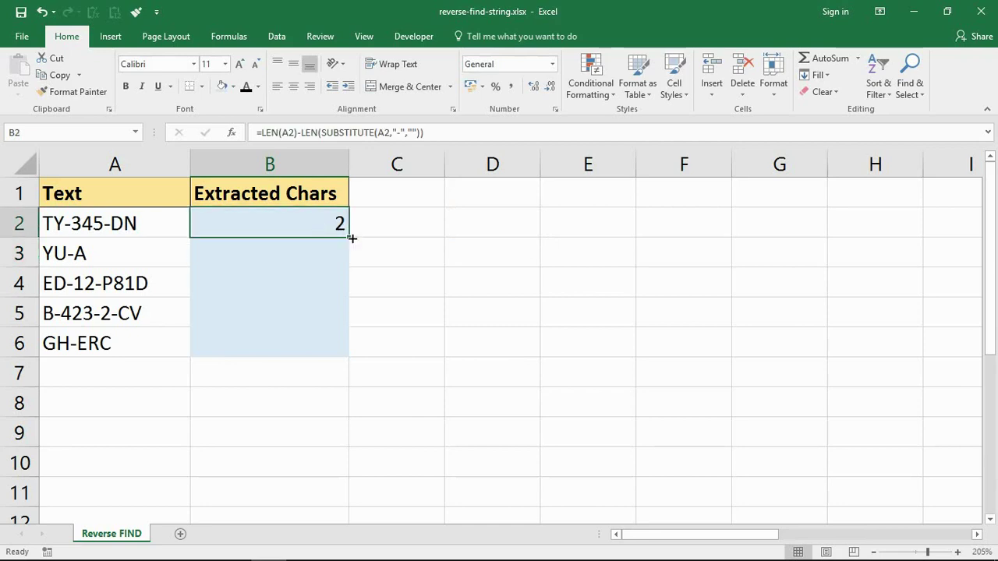
left_click_drag(348, 237, 363, 363)
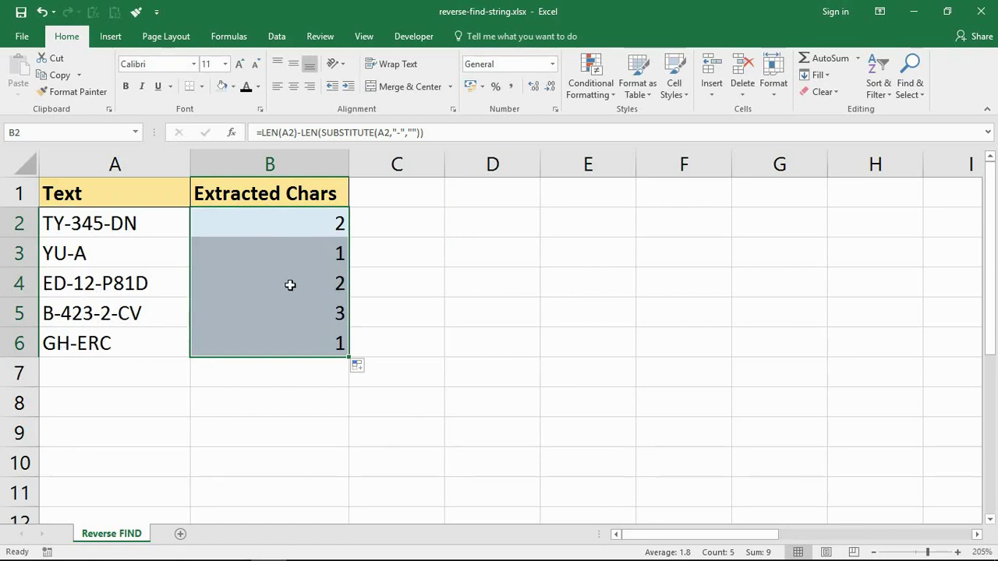
left_click(269, 322, "ctrl")
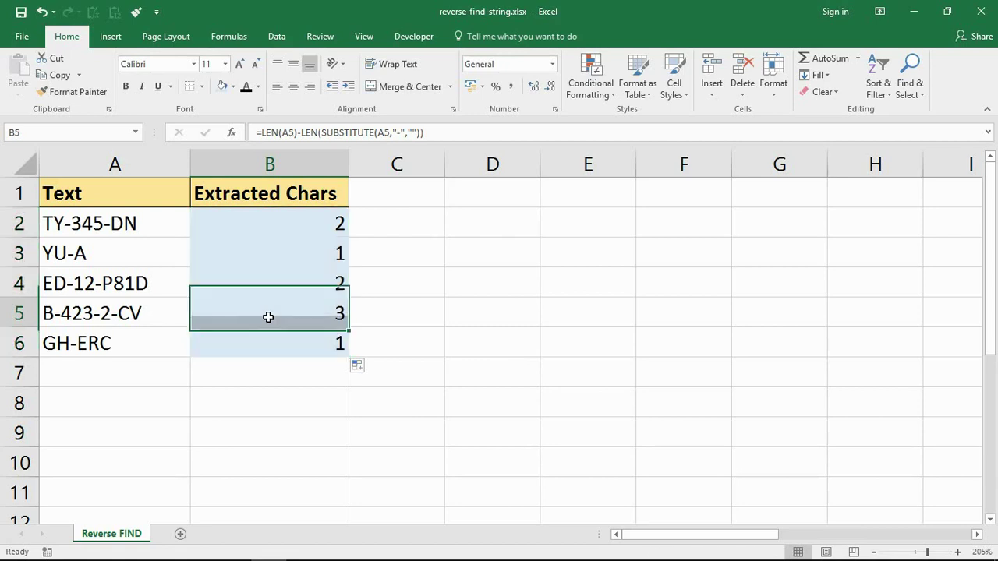
left_click(271, 228, "ctrl")
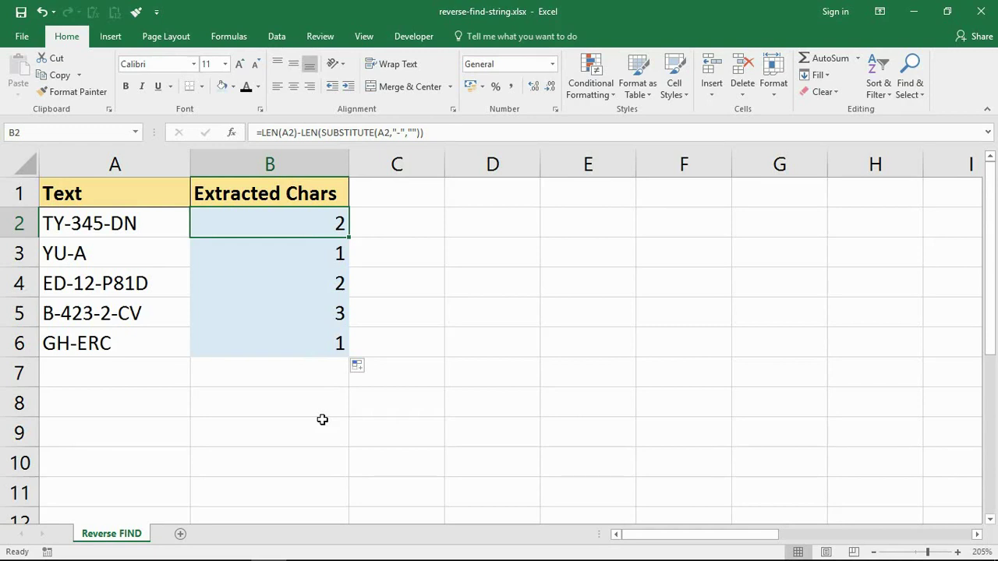
- Insert an outer SUBSTITUTE function ahead of the B2 formula, with A2 as its text and "-" as the old text
double_click(314, 223)
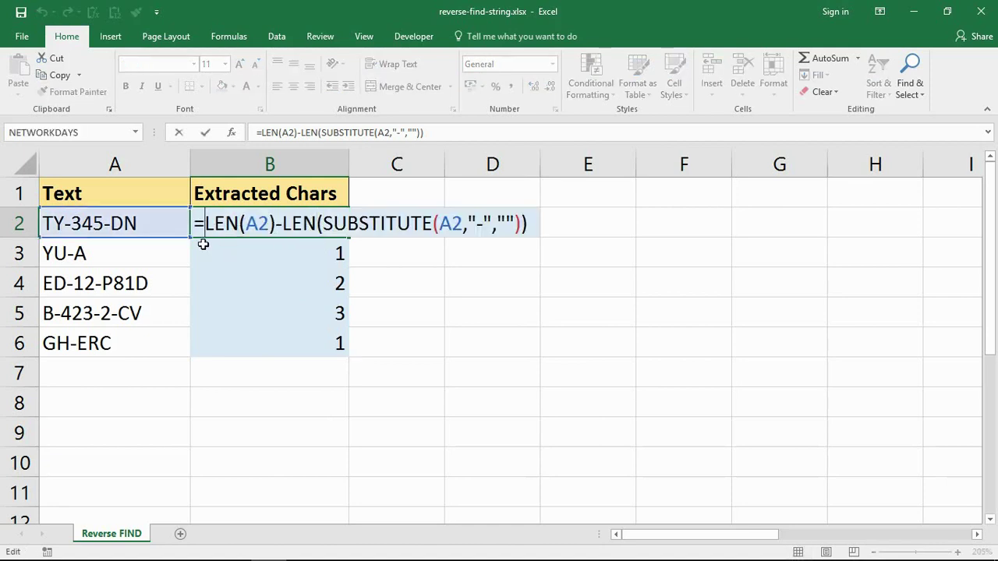
type("sub")
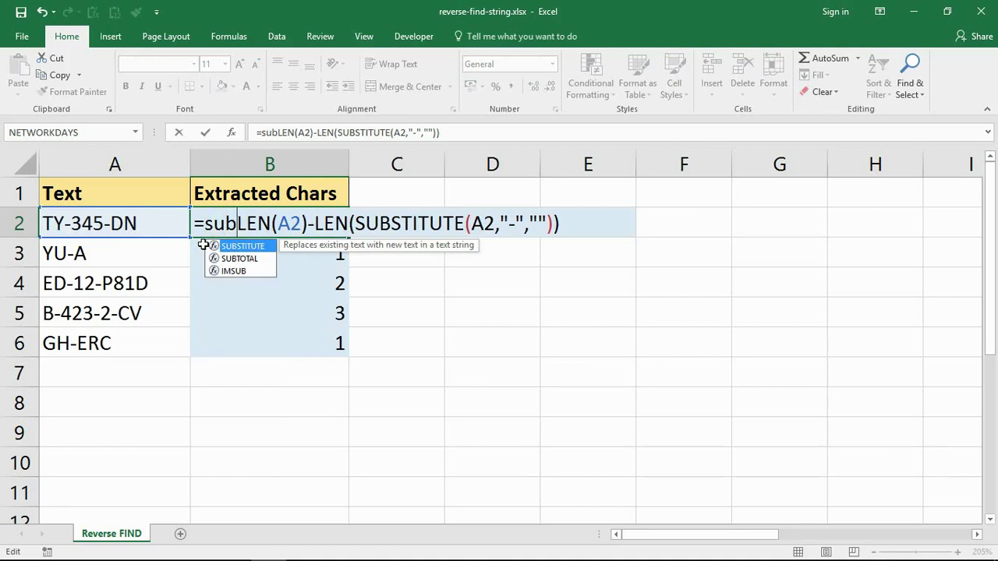
key("Tab")
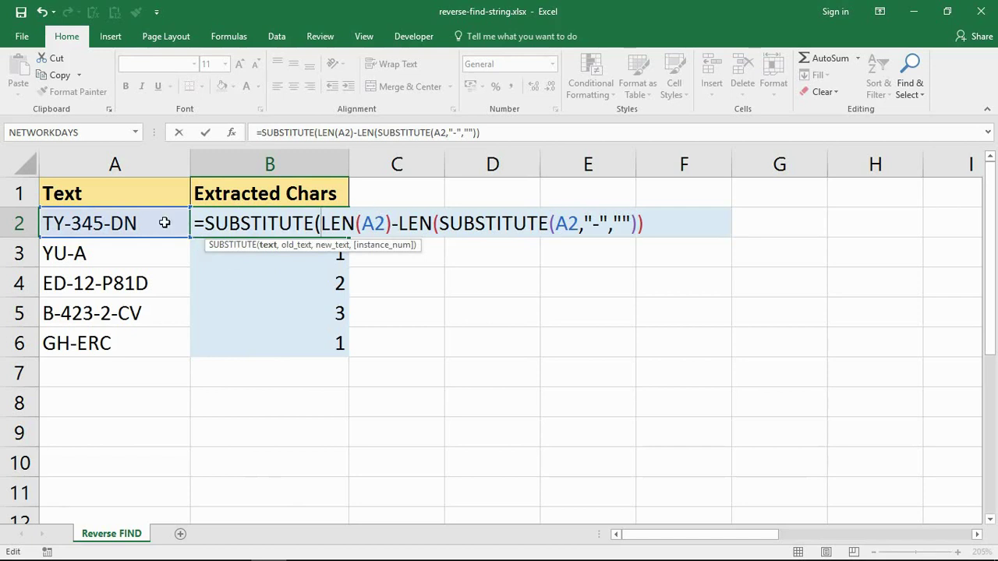
left_click(135, 223)
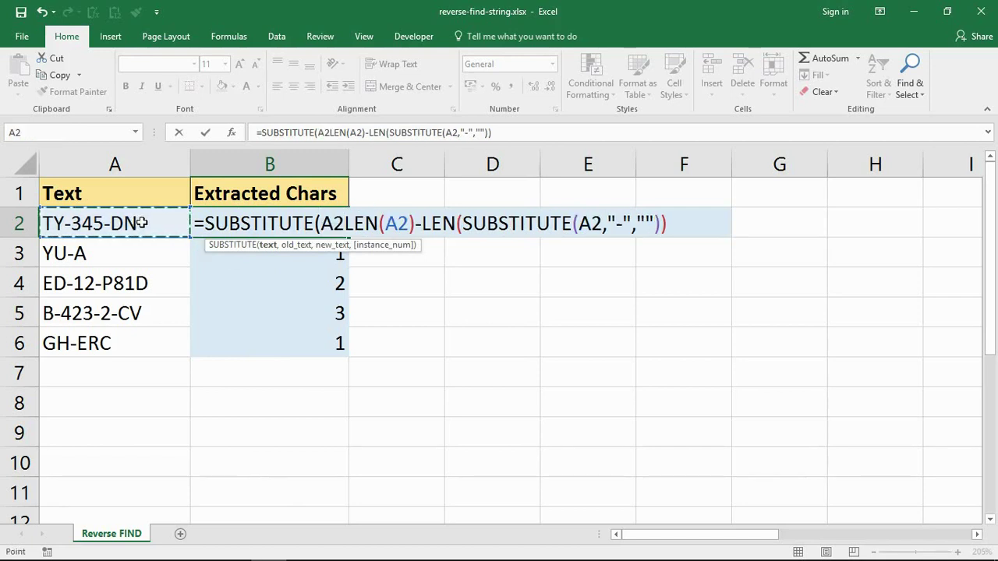
type(",")
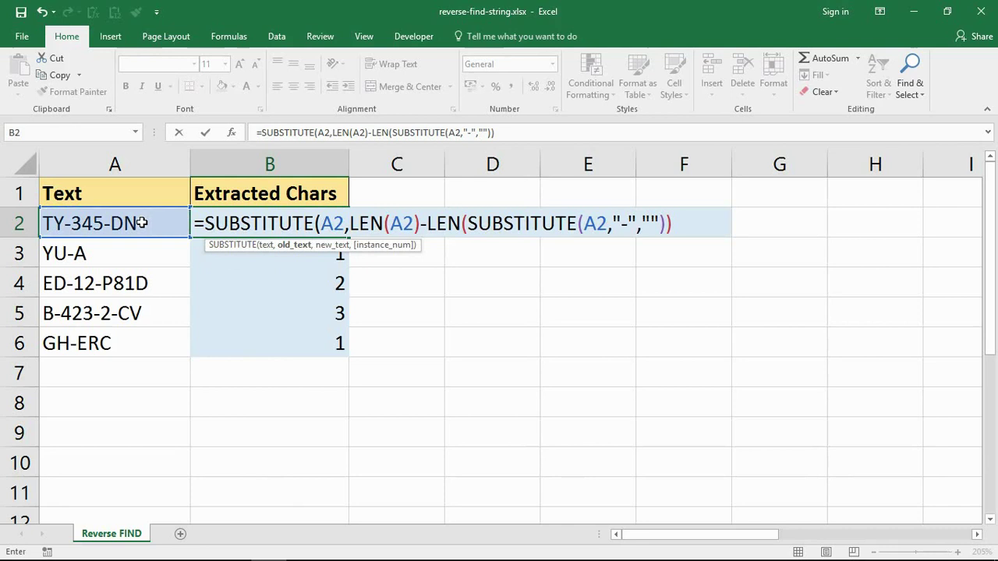
type("\"-")
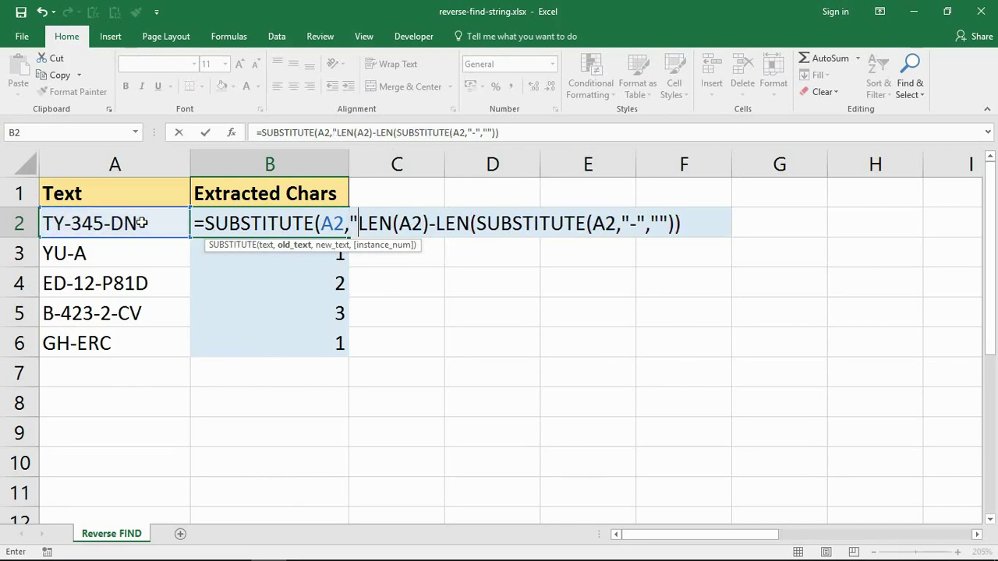
type("\"")
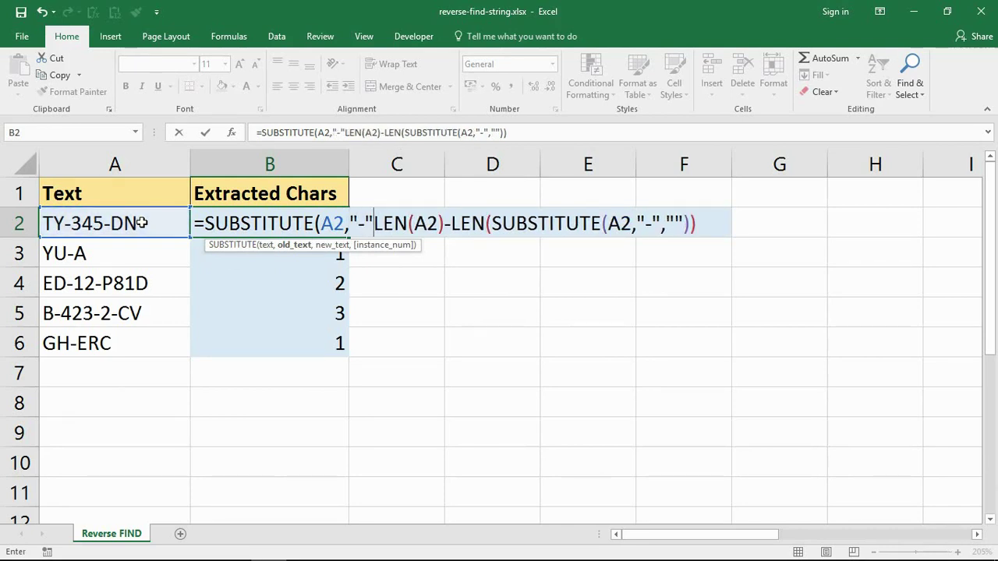
type(",")
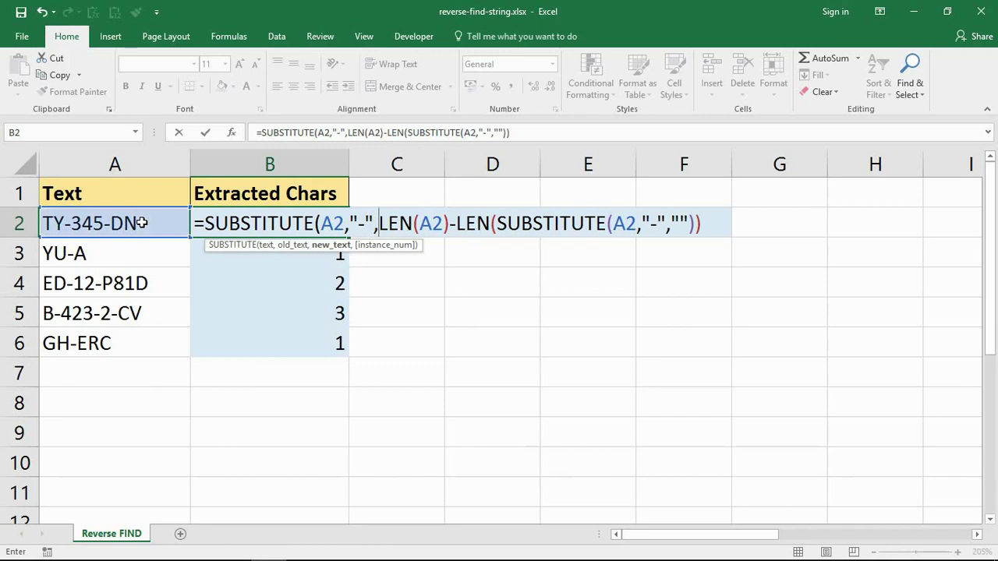
- Give the outer SUBSTITUTE "*" as new text, use the dash-count expression as its instance number, and close the function
type("\"*")
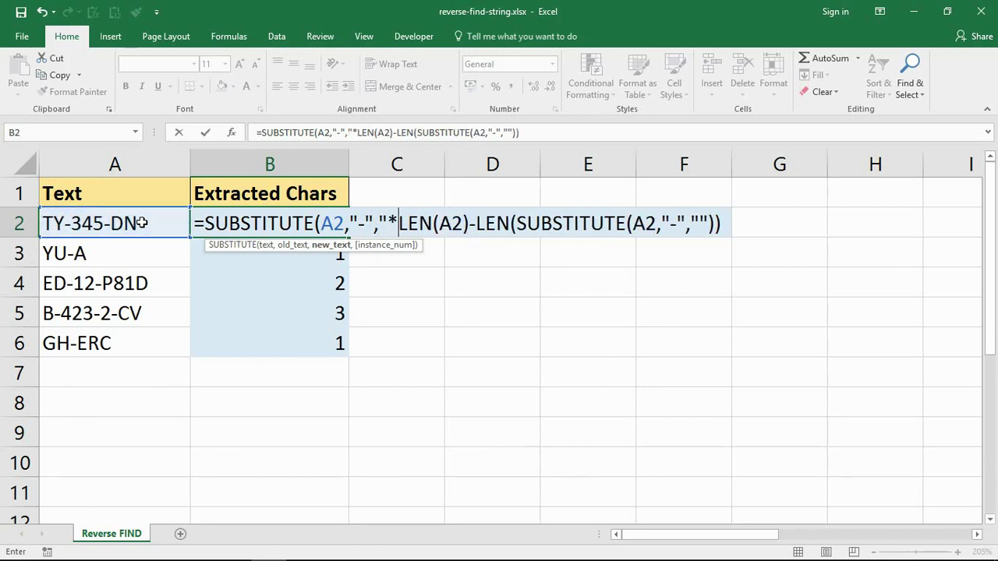
type("\"")
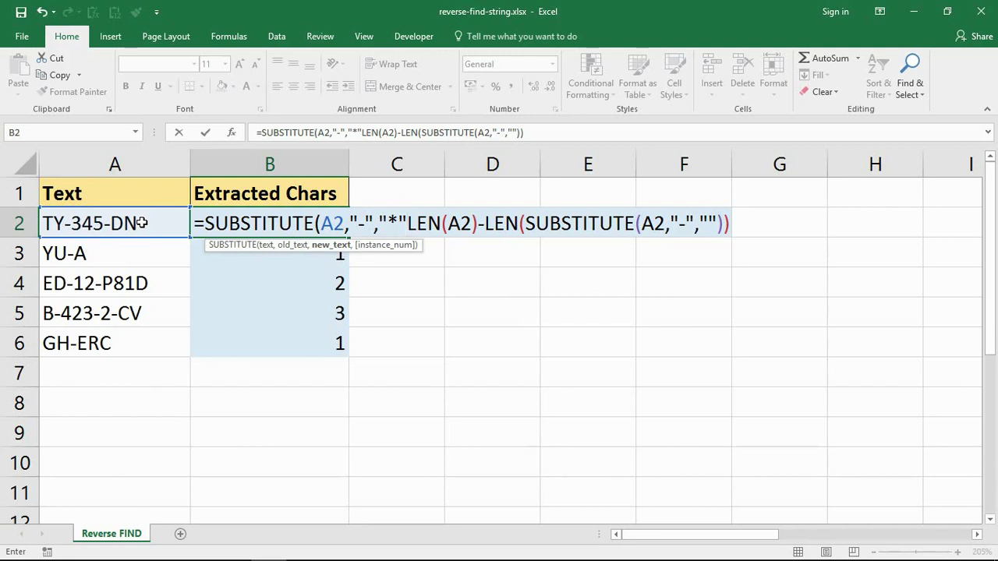
type(",")
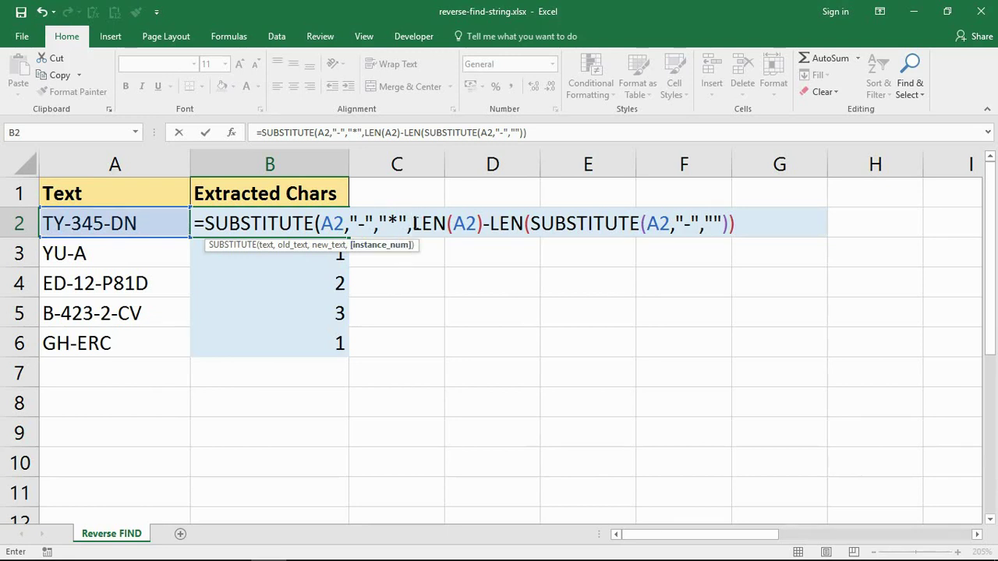
left_click_drag(412, 224, 737, 227)
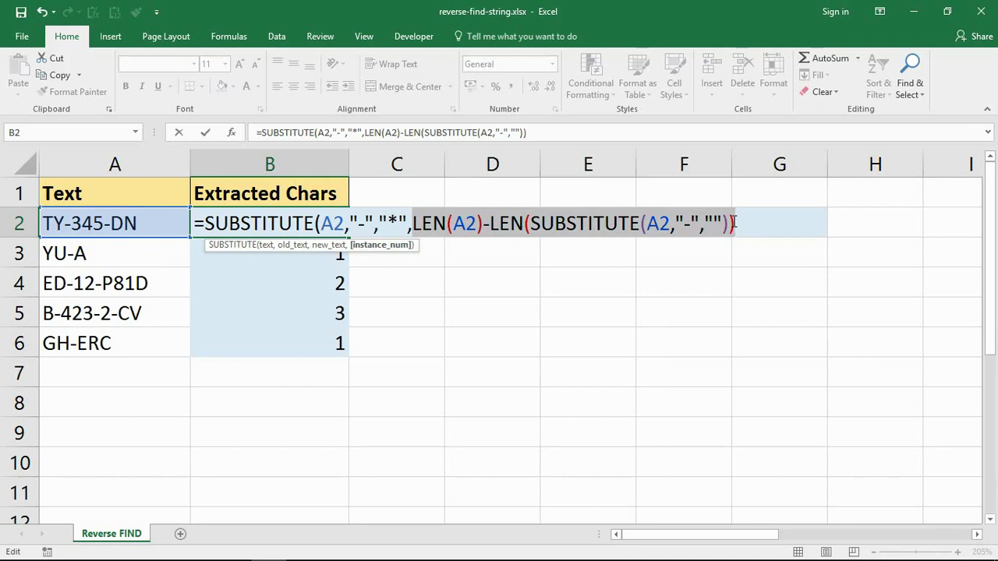
key("End")
type(")")
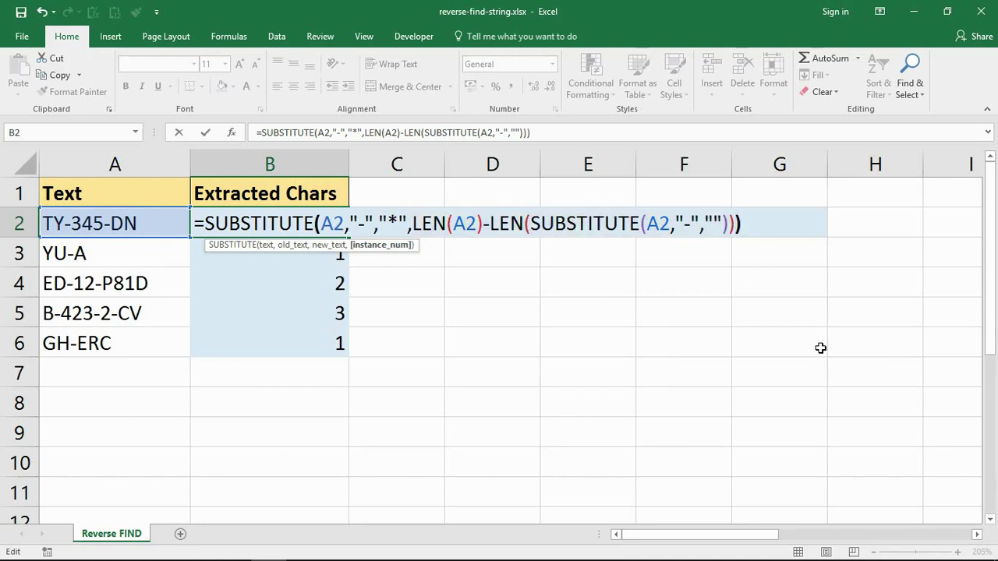
- Try subtracting 1 from the instance number of the outer SUBSTITUTE in B2, and remove the subtraction again
left_click_drag(411, 226, 751, 230)
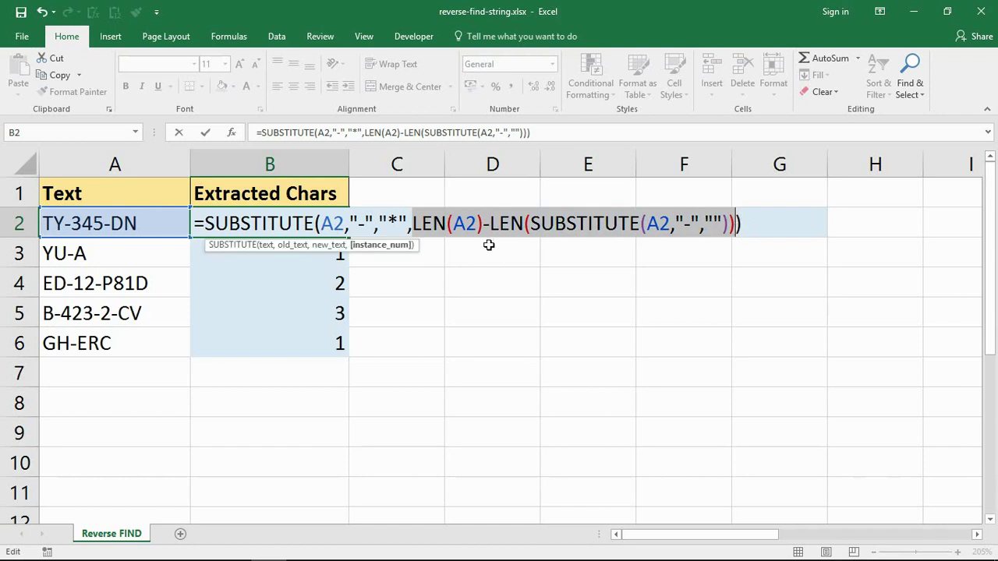
left_click_drag(387, 222, 399, 222)
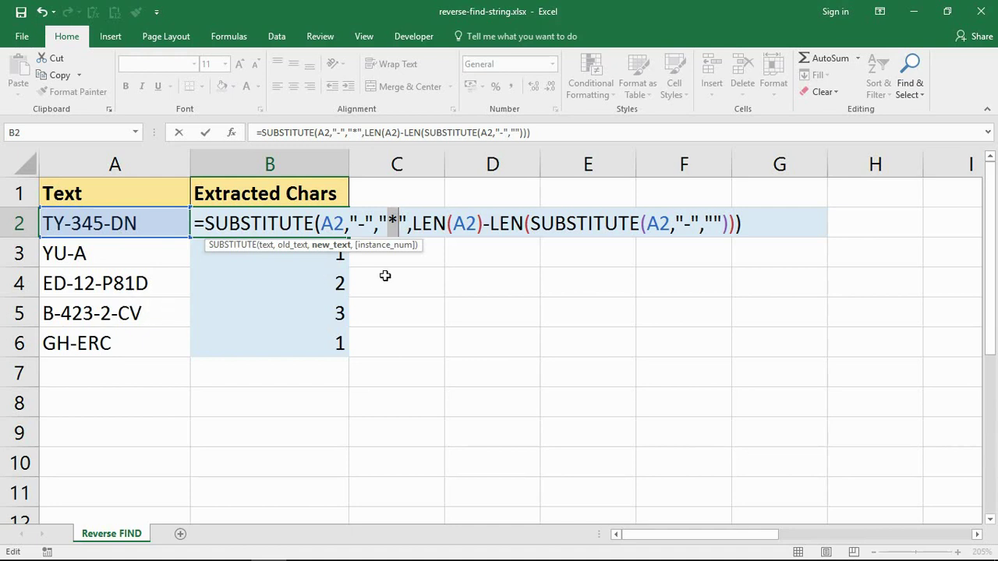
left_click(736, 224)
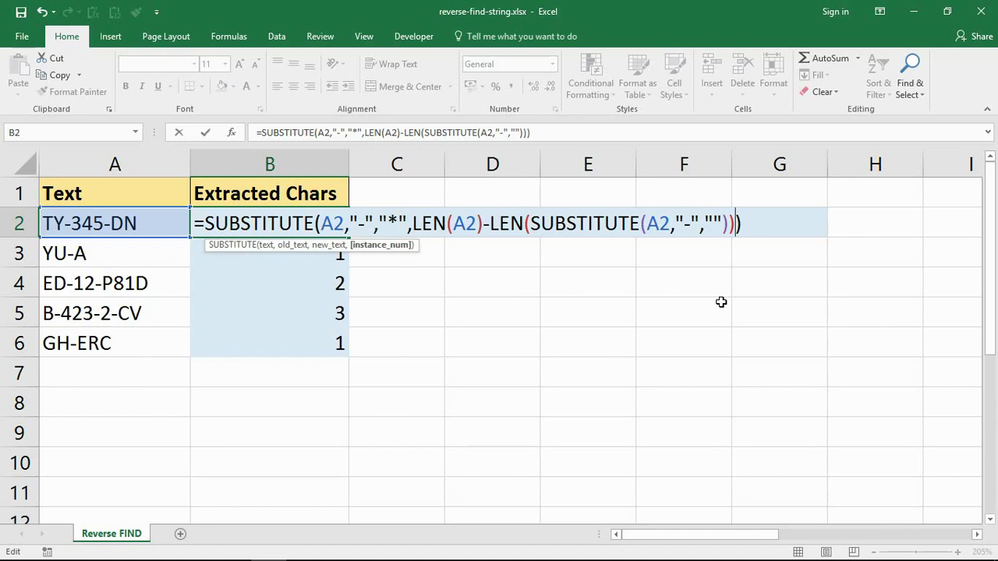
type("-1")
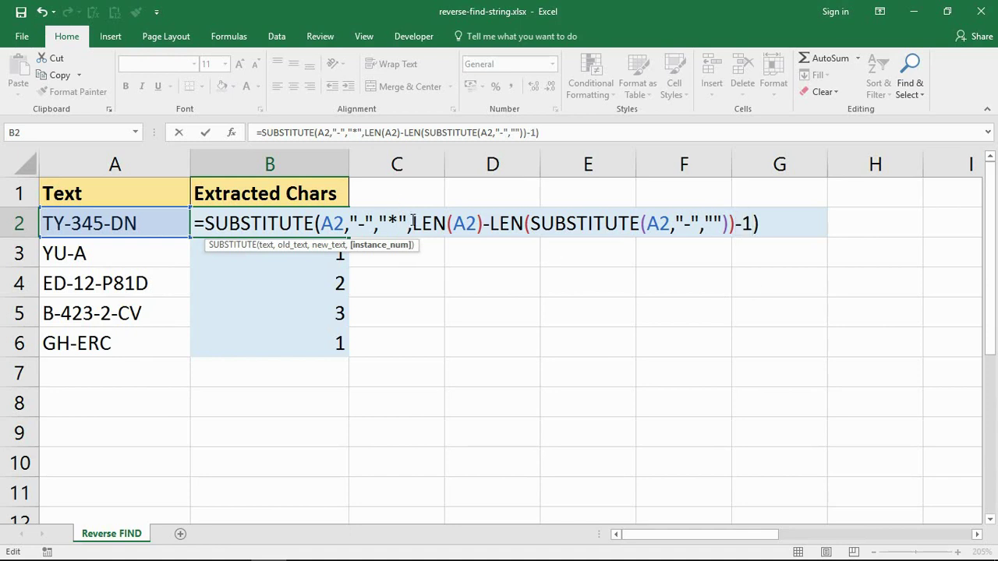
left_click_drag(413, 224, 751, 222)
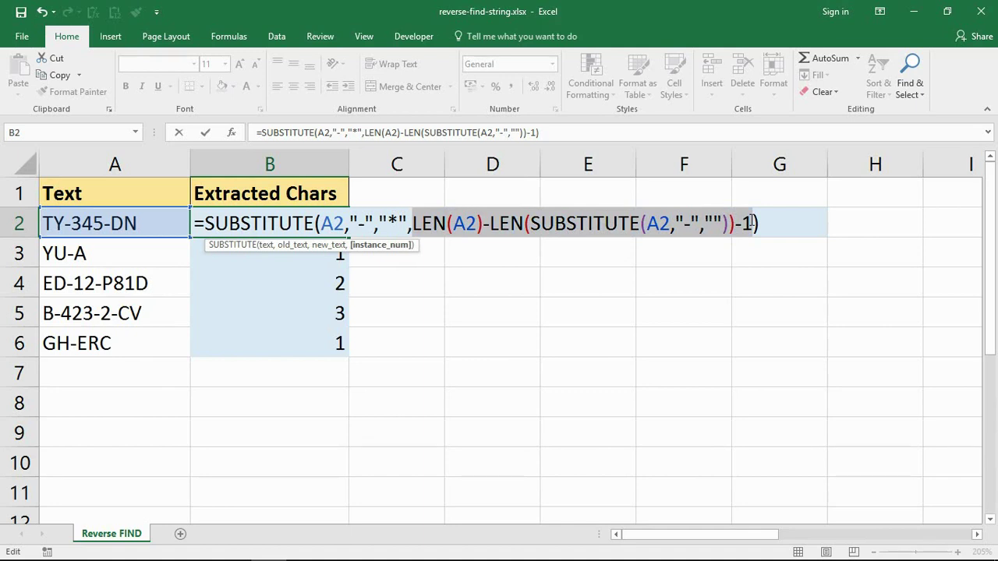
left_click(752, 224)
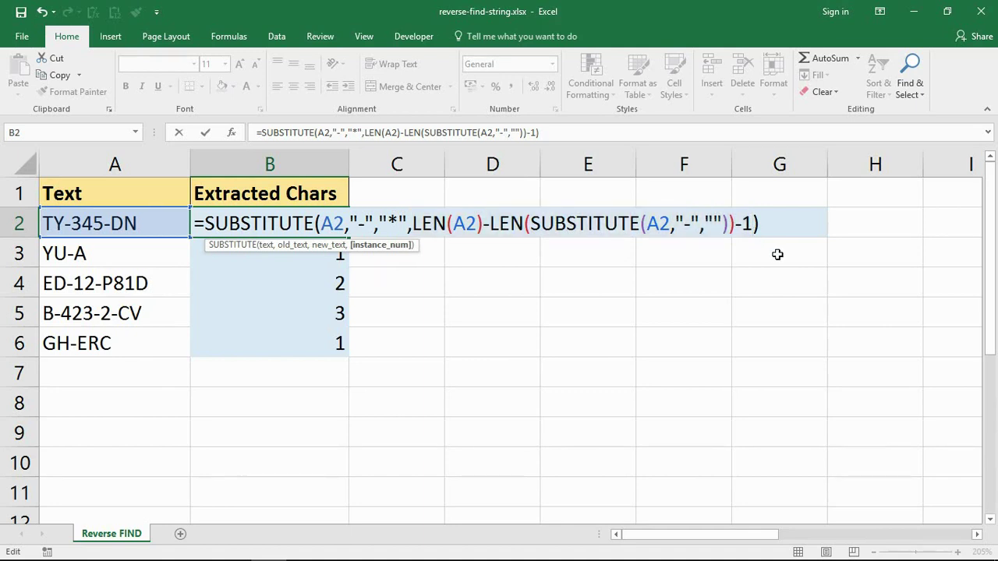
key("BackSpace")
key("BackSpace")
- Enter the SUBSTITUTE formula in B2 and fill it down to B6
key("Return")
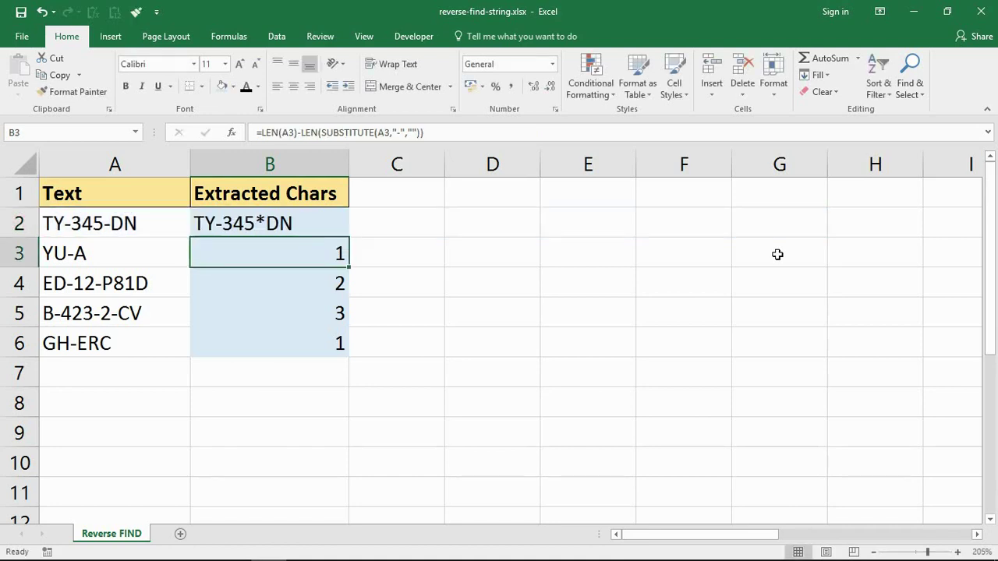
left_click(304, 224)
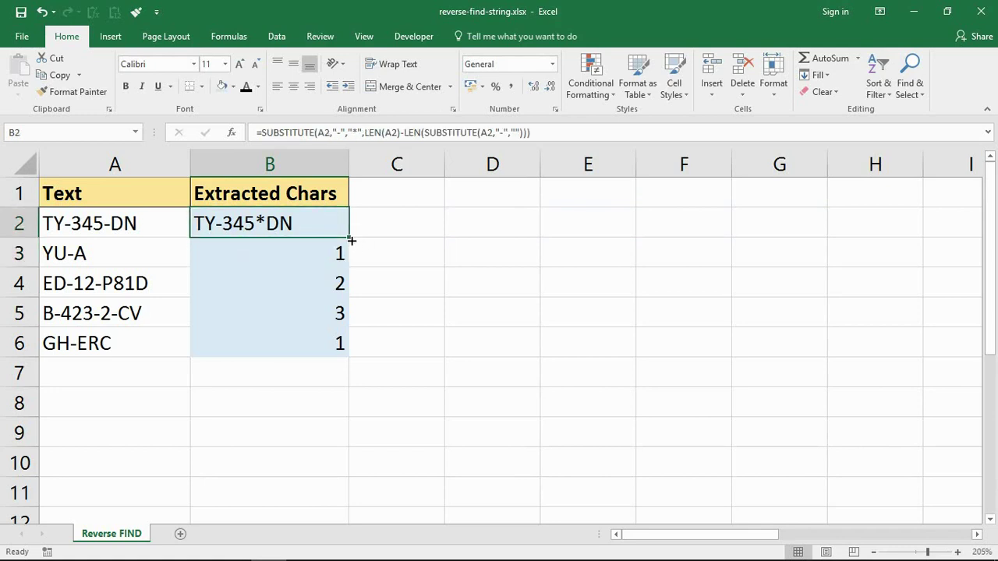
left_click_drag(351, 241, 349, 350)
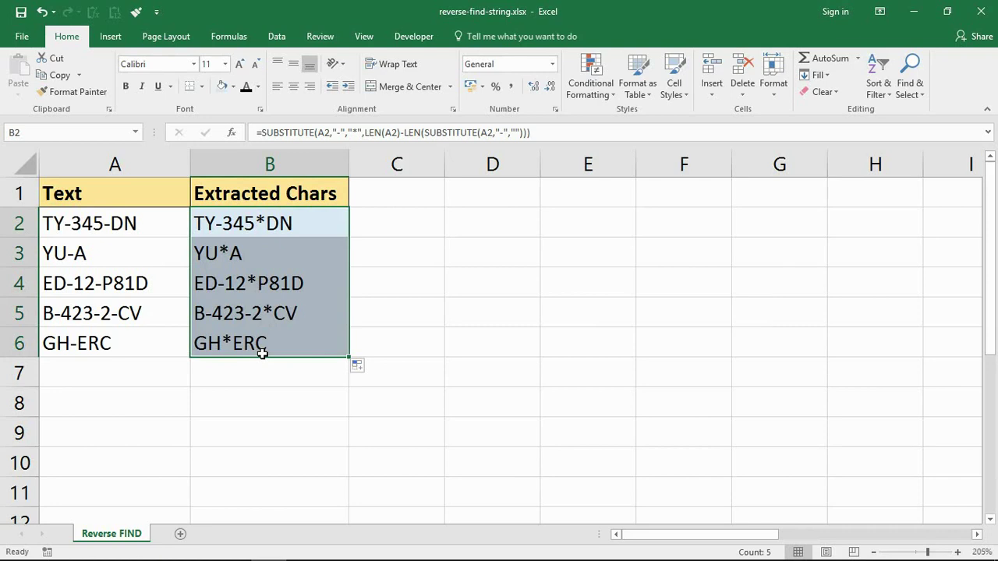
- Insert a RIGHT function at the start of the B2 formula, ahead of SUBSTITUTE, with A2 as its text argument
scroll(262, 353, "down", 1, "ctrl")
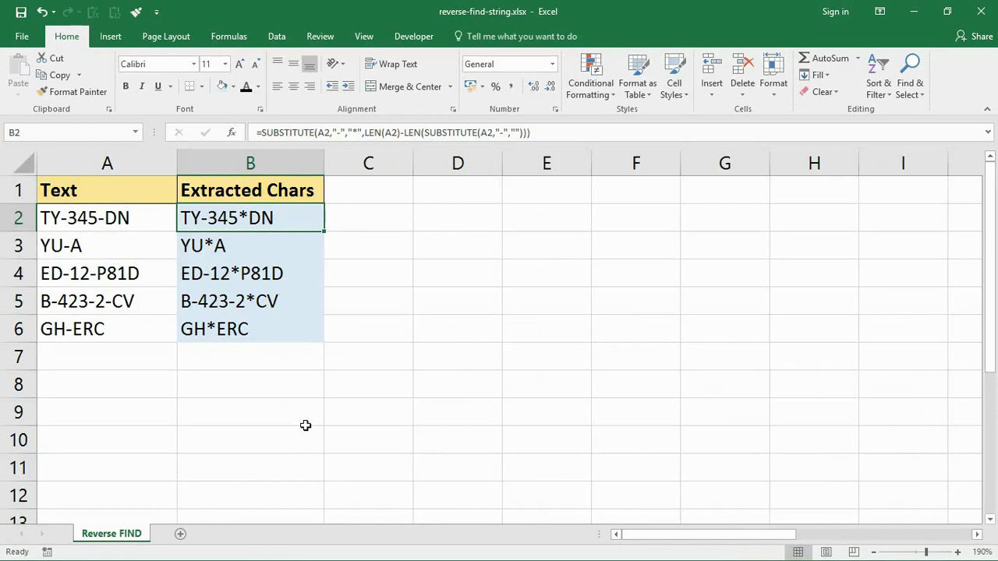
double_click(283, 221)
left_click(191, 218)
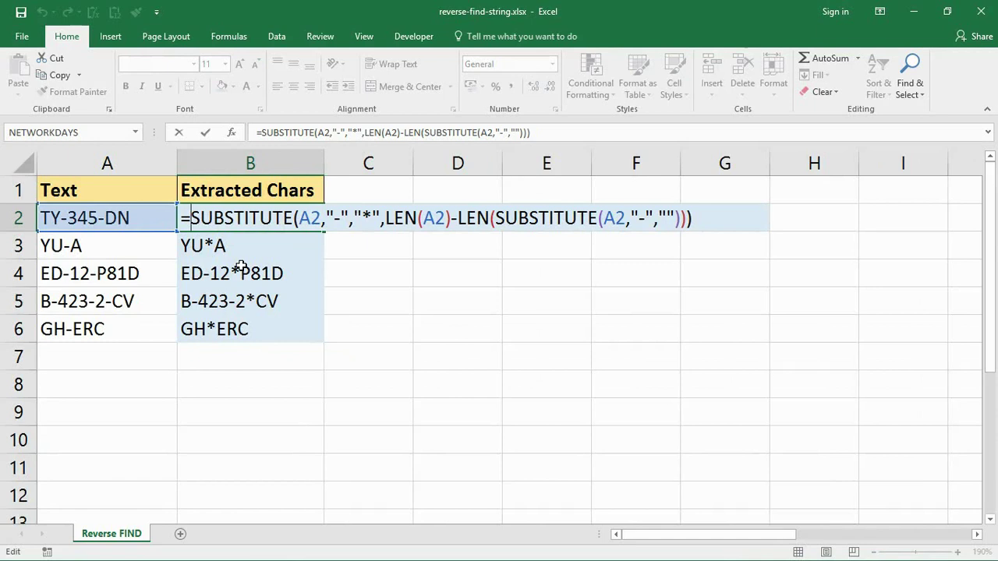
type("right")
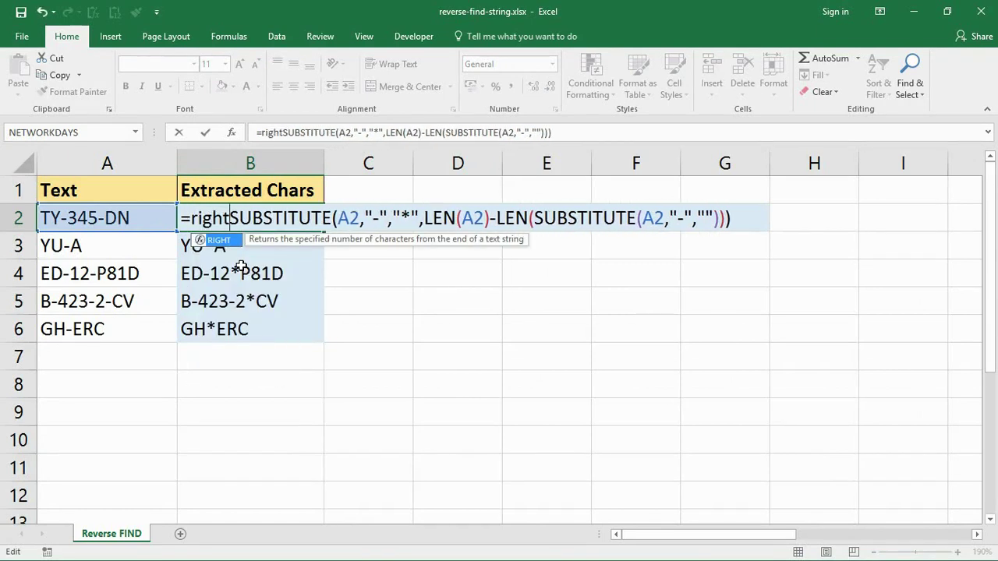
type("(")
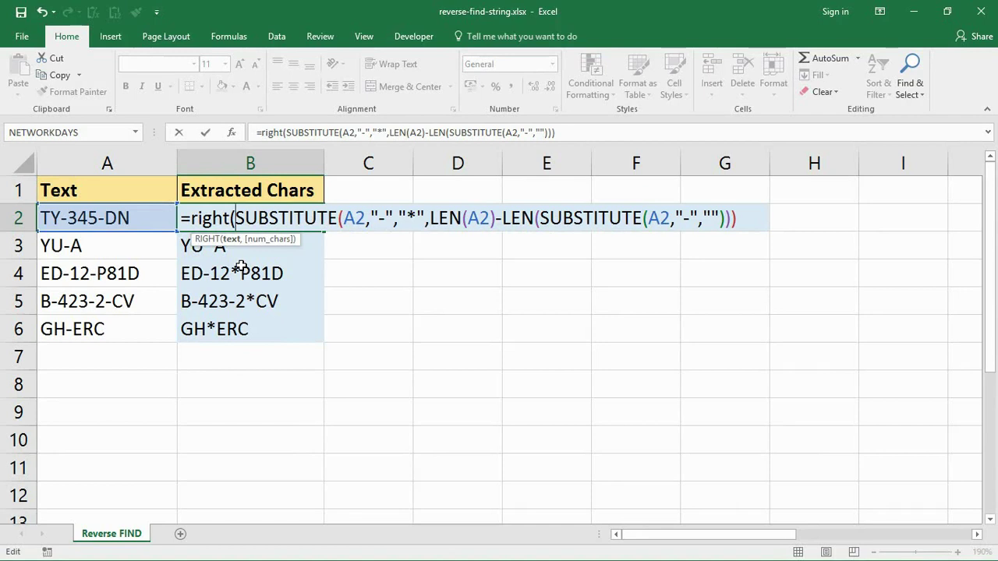
left_click(152, 225)
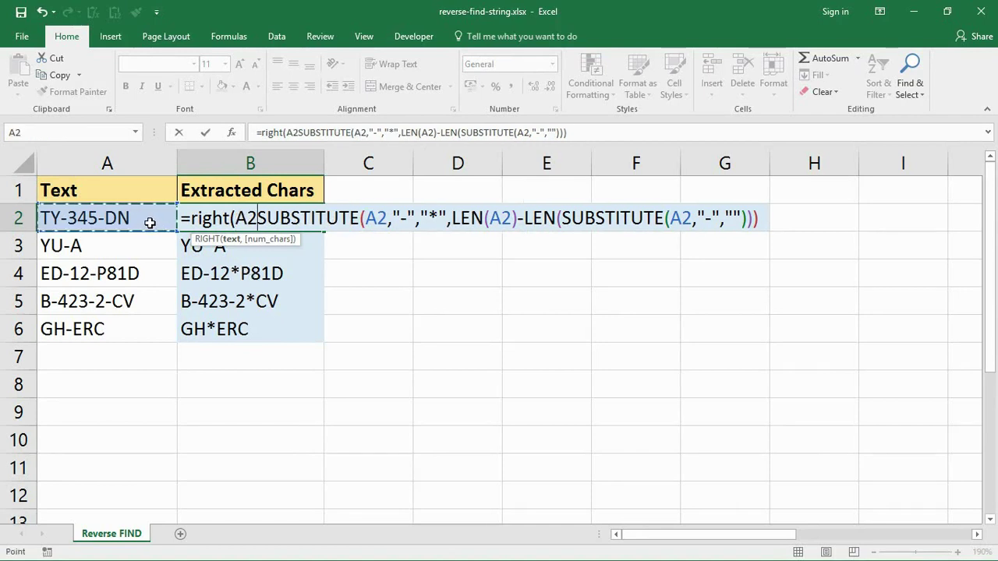
type(",")
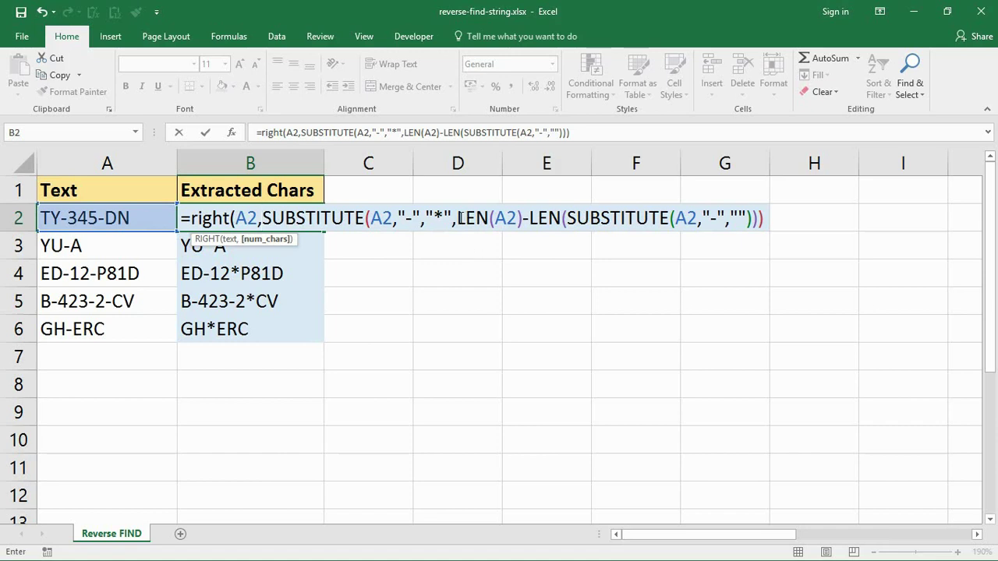
- Start the RIGHT function's character count in B2 with LEN(A2) and a minus sign ahead of the outer SUBSTITUTE
left_click_drag(457, 218, 750, 219)
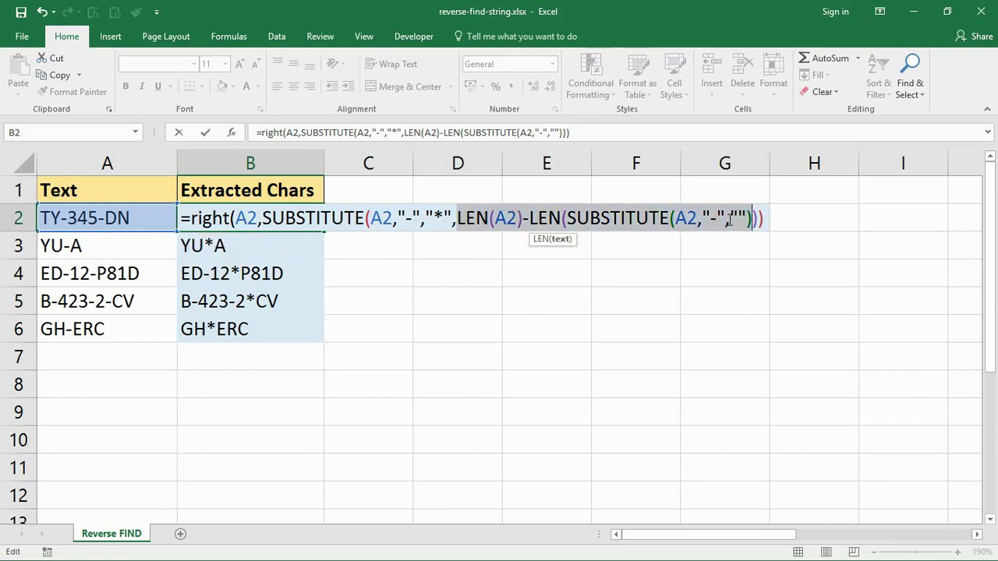
left_click(266, 218)
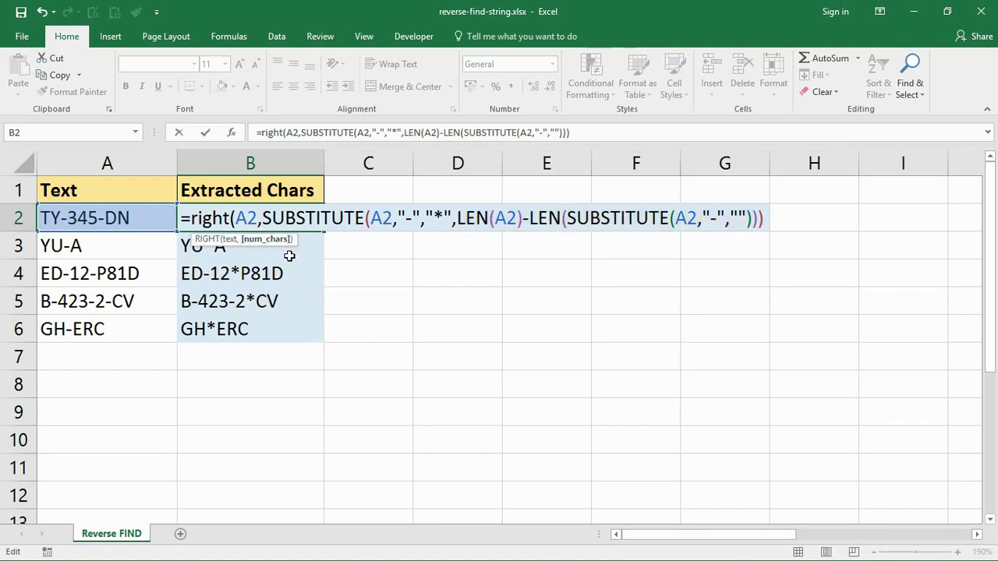
type("len")
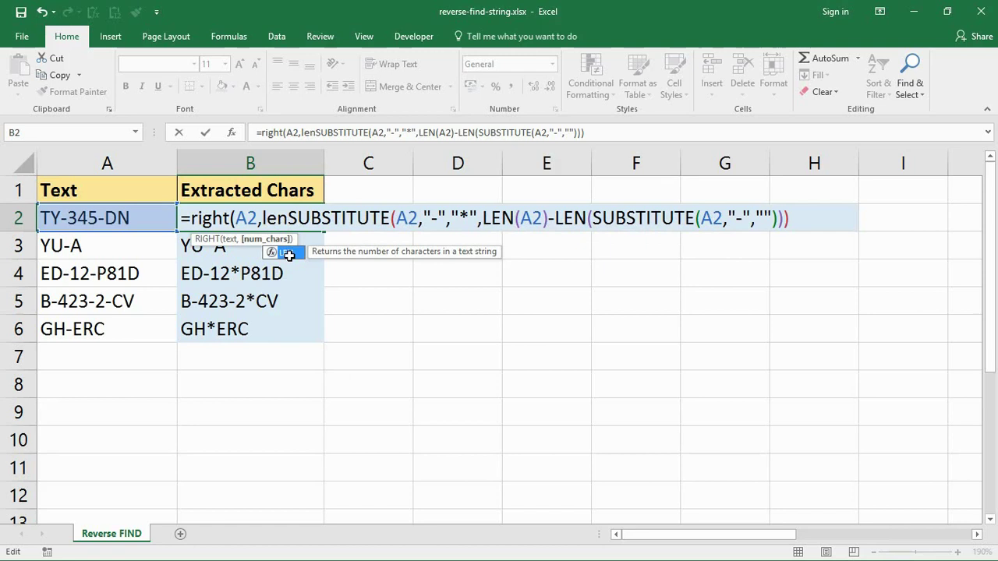
type("(")
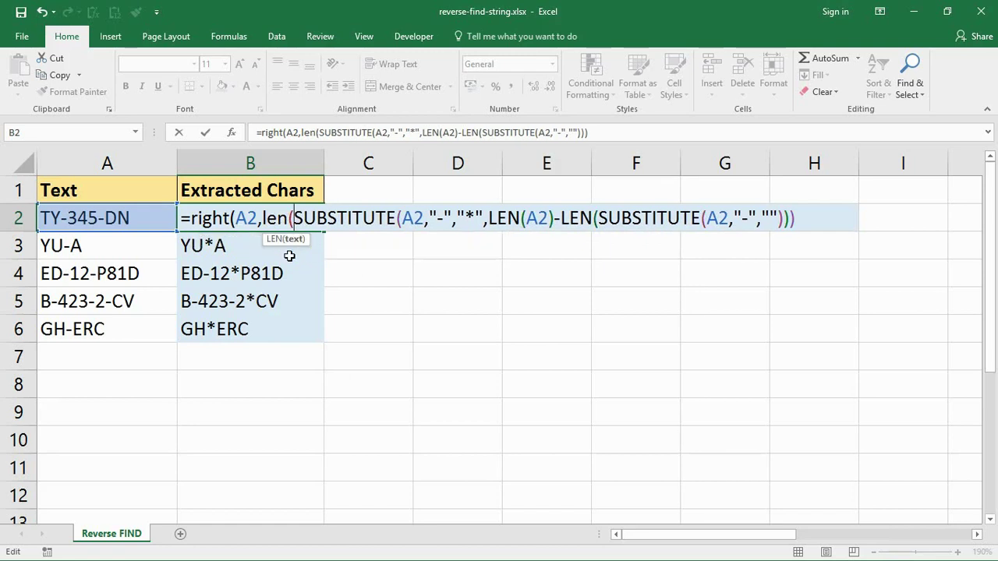
left_click(138, 219)
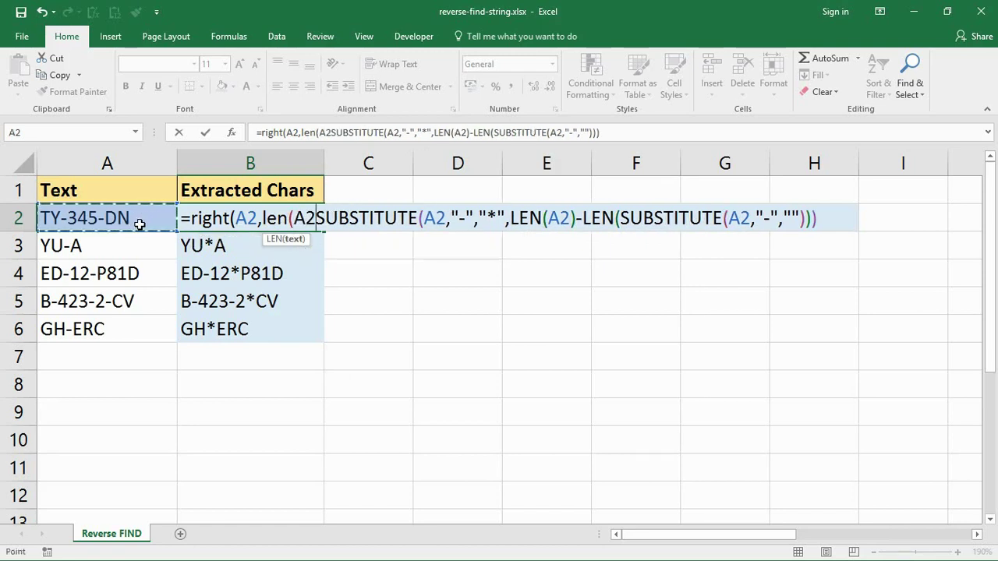
type(")")
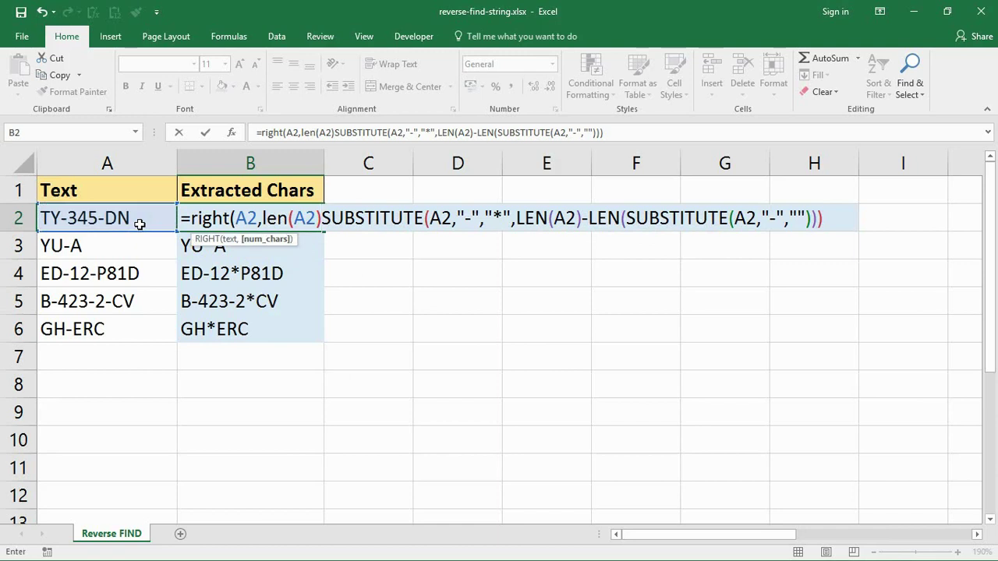
type("-")
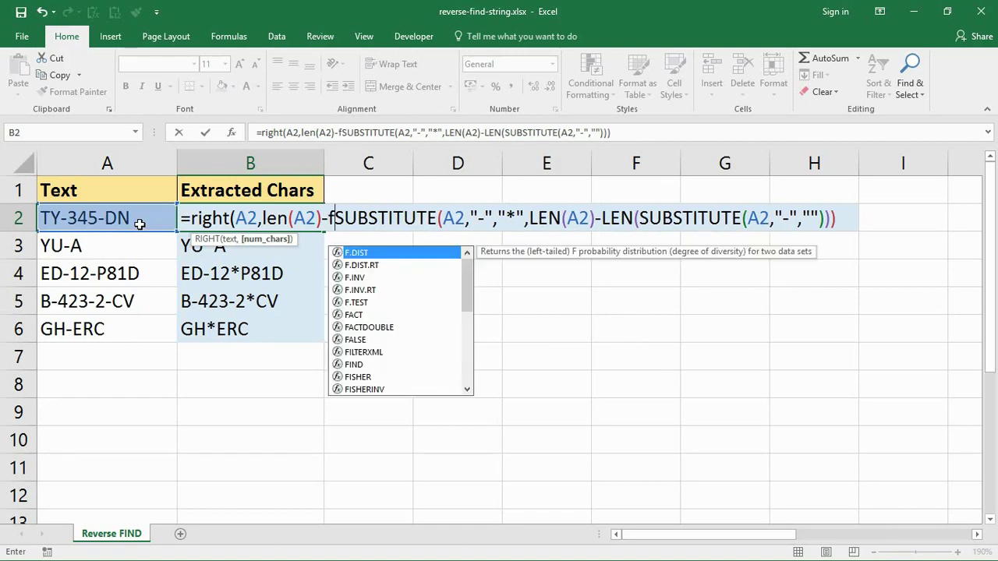
- Insert a FIND function ahead of the outer SUBSTITUTE in B2, with "*" as the text to find and SUBSTITUTE as the text searched
type("fi")
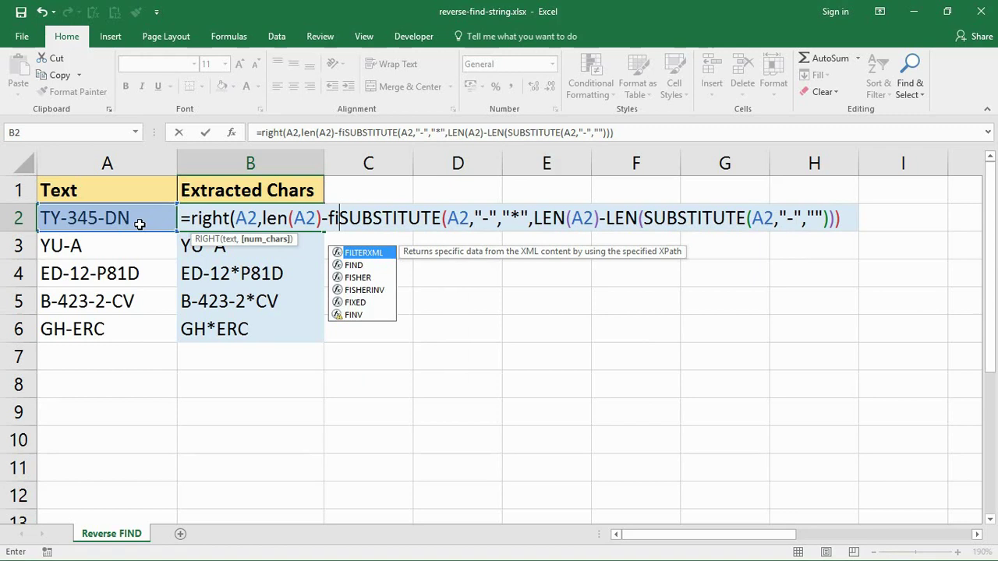
type("nd")
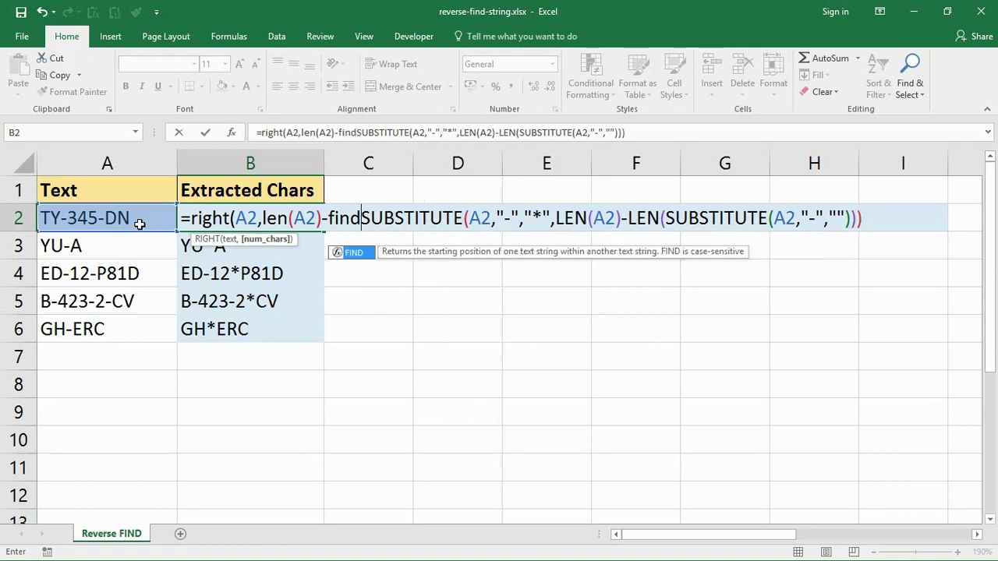
type("(")
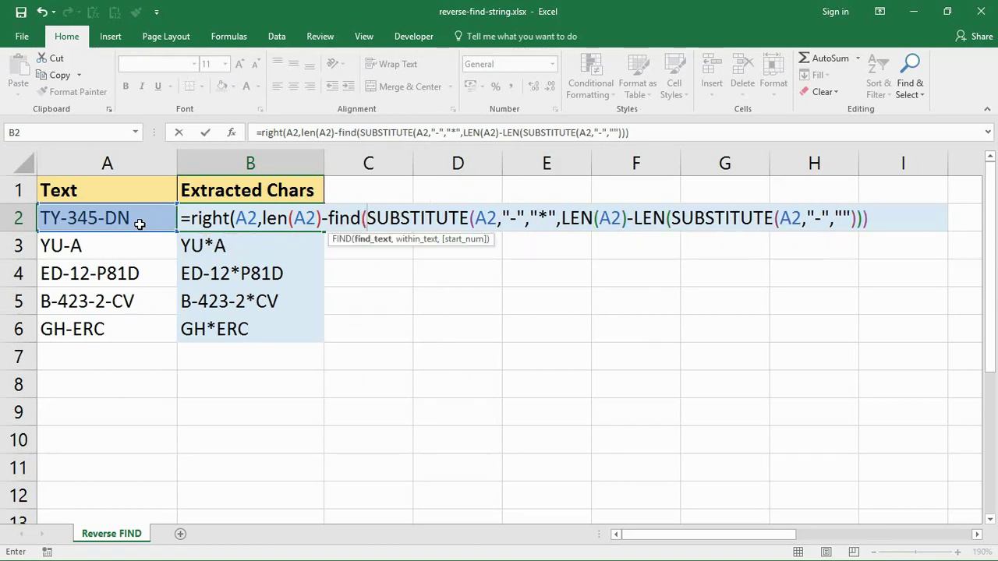
type("\"*\"")
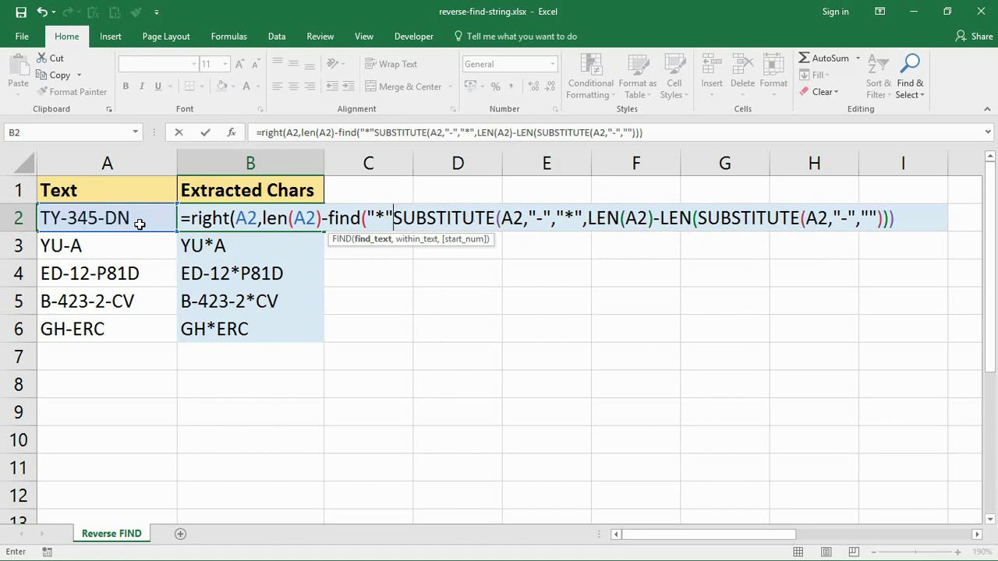
type(",")
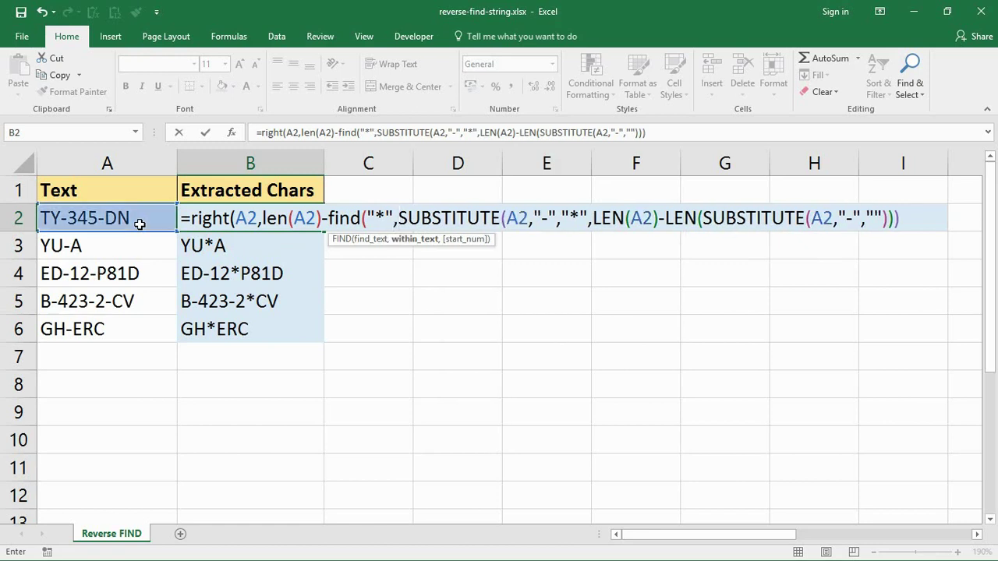
- Add the closing parentheses for FIND and RIGHT at the end of the B2 formula and enter it
left_click_drag(398, 218, 910, 209)
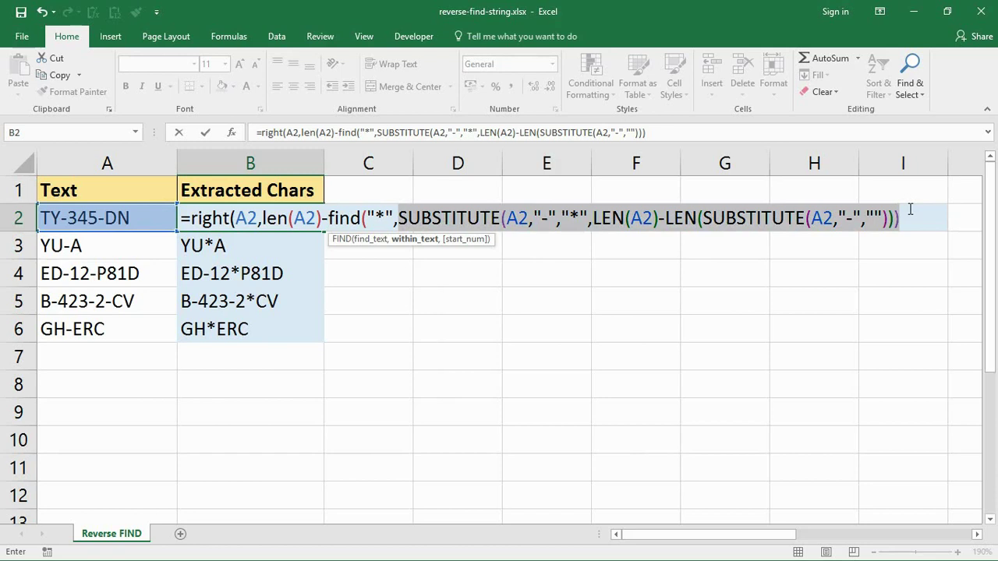
left_click(911, 214)
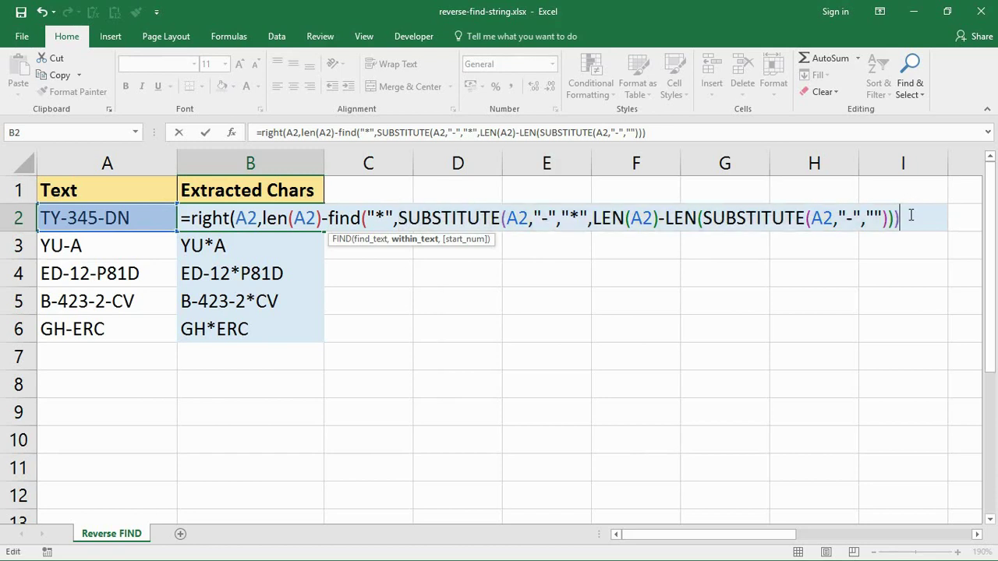
type(")")
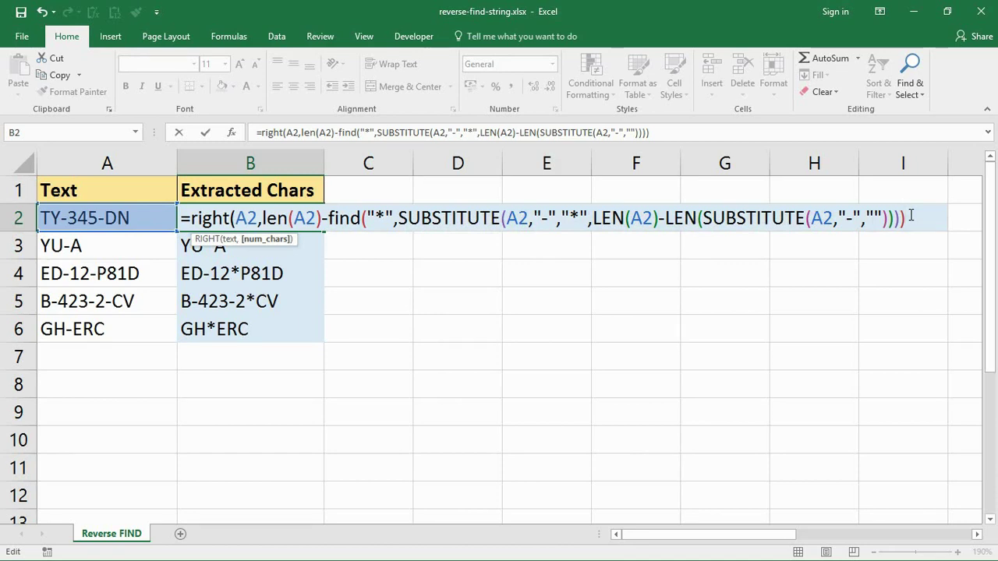
type(")")
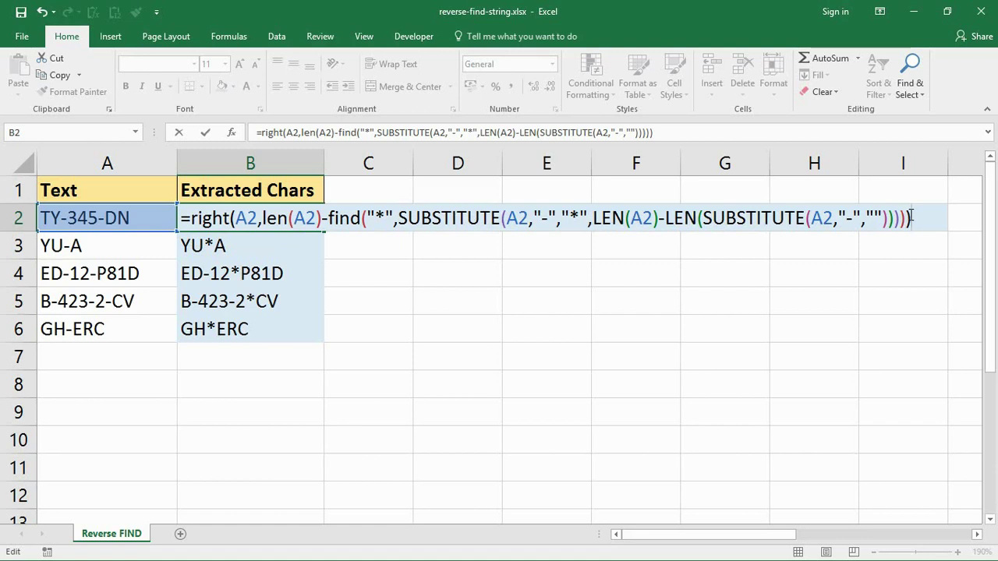
key("Return")
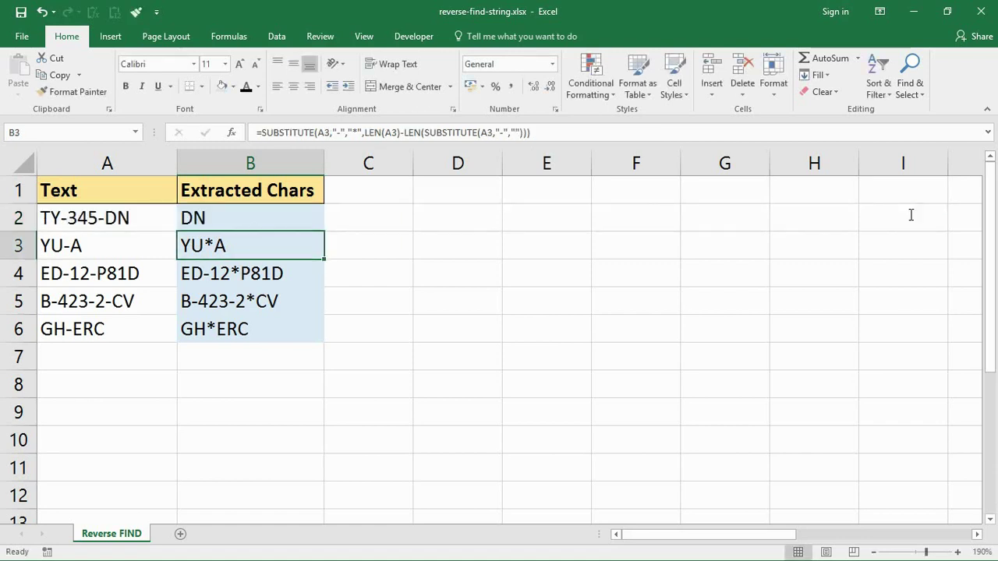
- Review the RIGHT, LEN and FIND parts of the B2 formula, and fill the formula down to B6
double_click(261, 219)
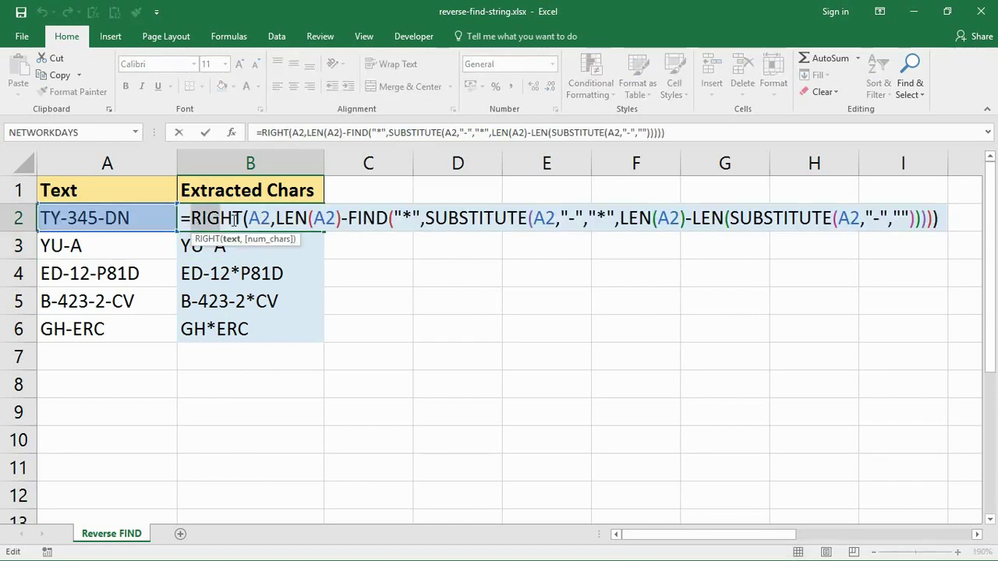
left_click_drag(234, 221, 269, 219)
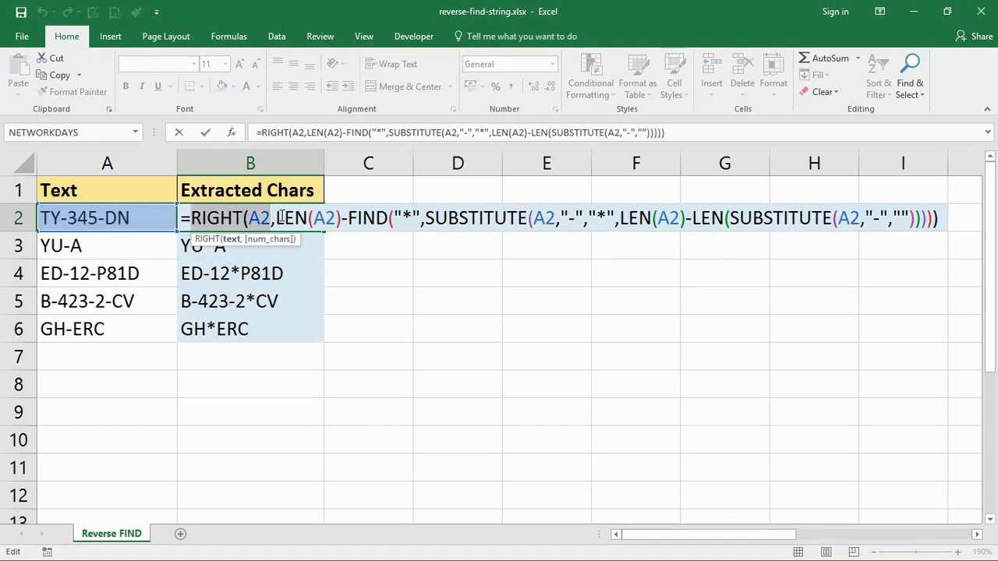
left_click_drag(277, 218, 421, 221)
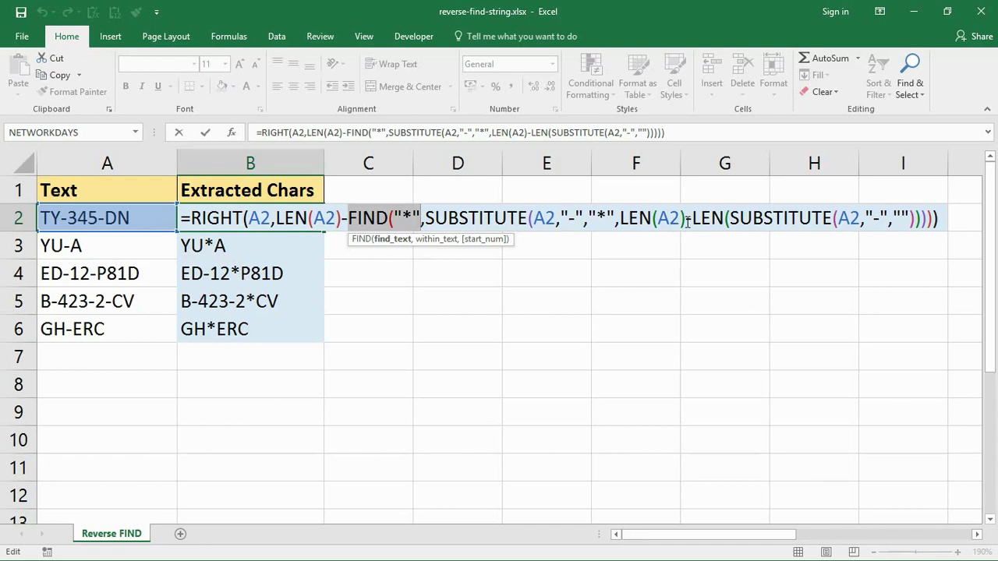
key("Return")
left_click(251, 225)
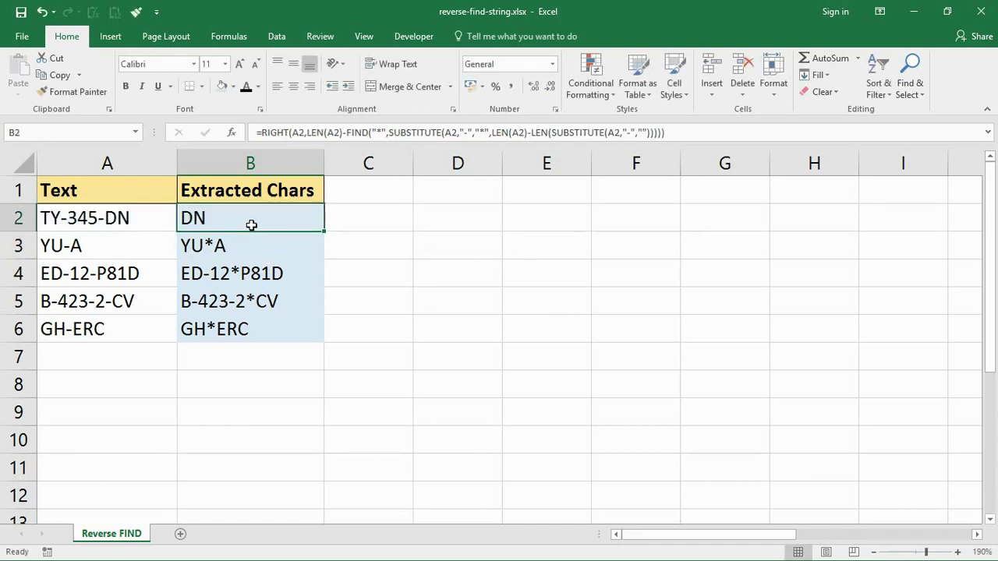
left_click_drag(326, 232, 320, 345)
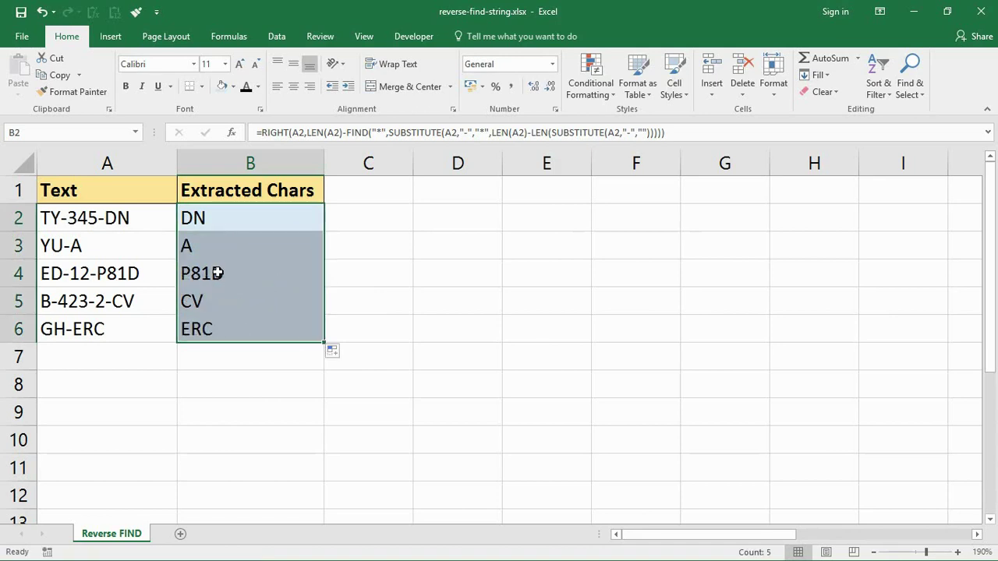
- Open the completed formula in B2 for editing
double_click(226, 222)
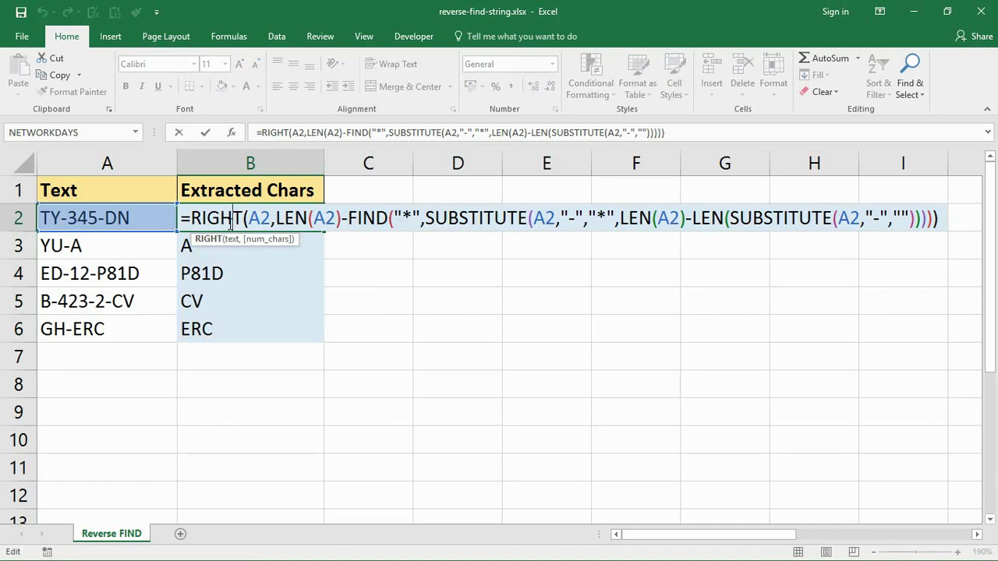